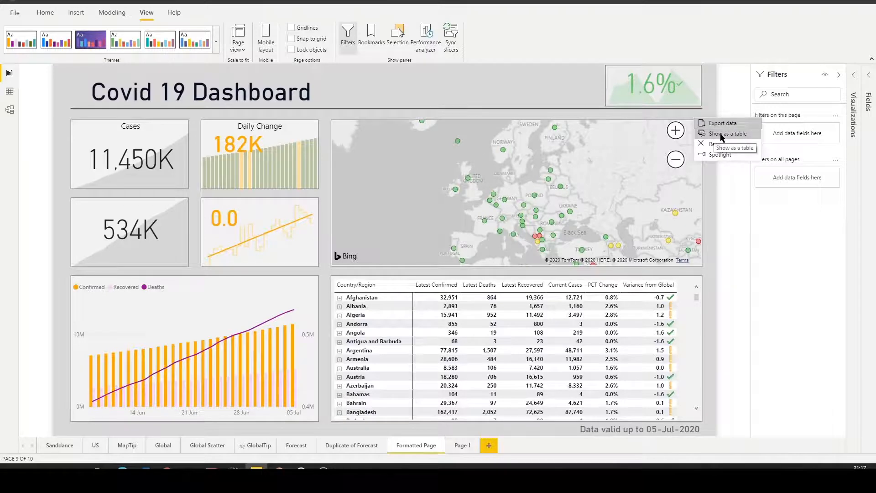
Show the map visual's data as a table, look through the ConfirmedChange values by coordinates, and return to the report
left_click(720, 133)
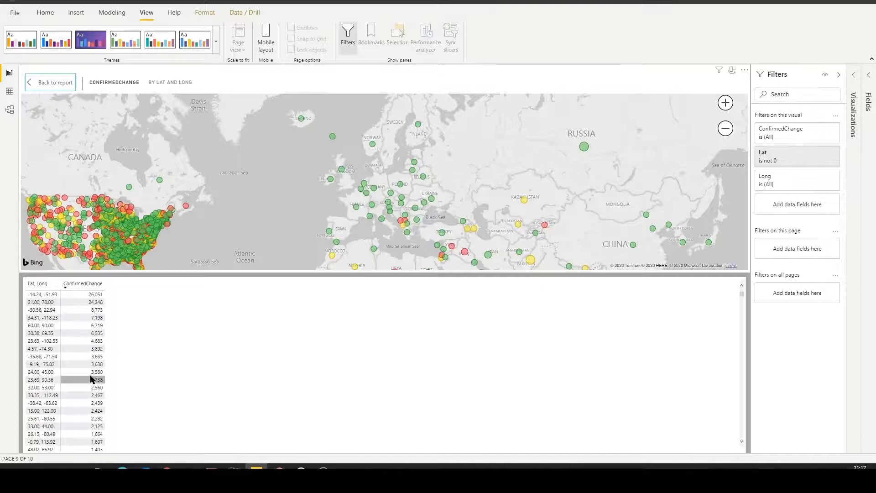
scroll(91, 379, "down", 15)
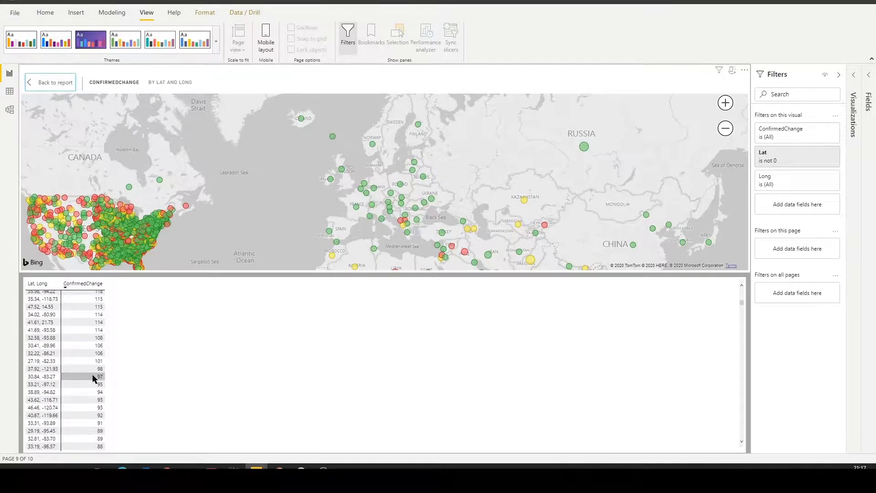
scroll(93, 378, "down", 5)
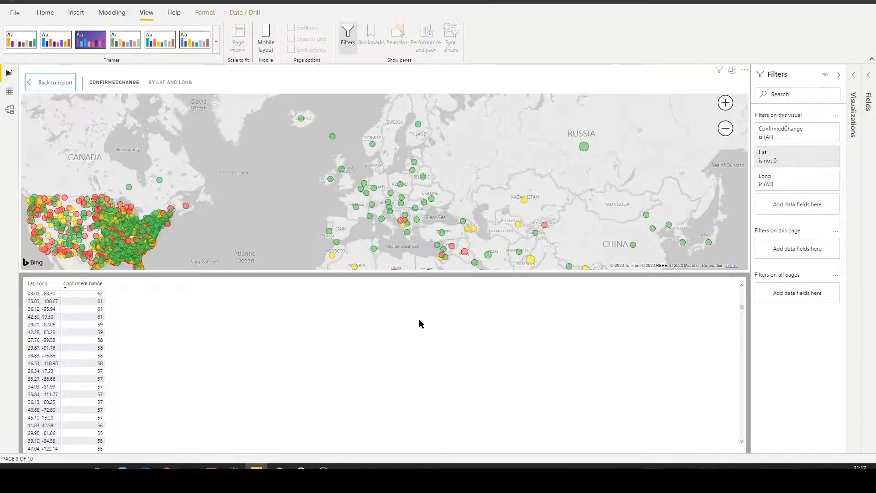
left_click(55, 83)
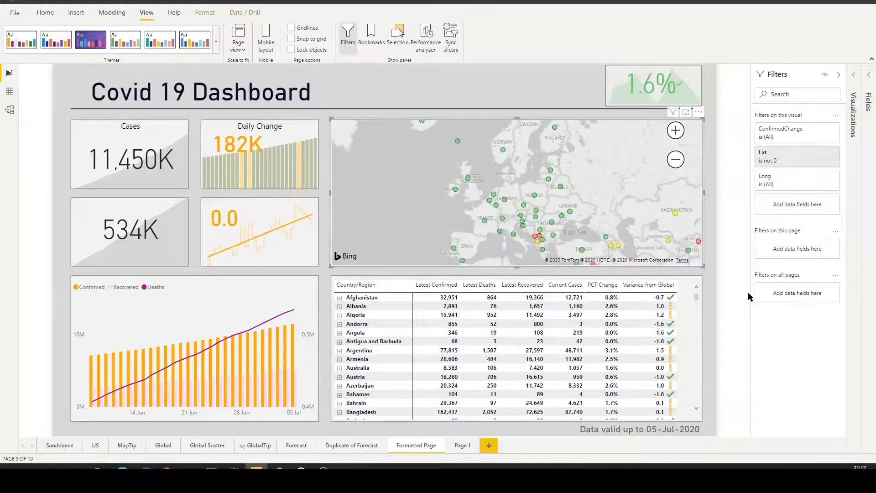
Show the country matrix's data as a table, review its columns, and return to the report
left_click(695, 273)
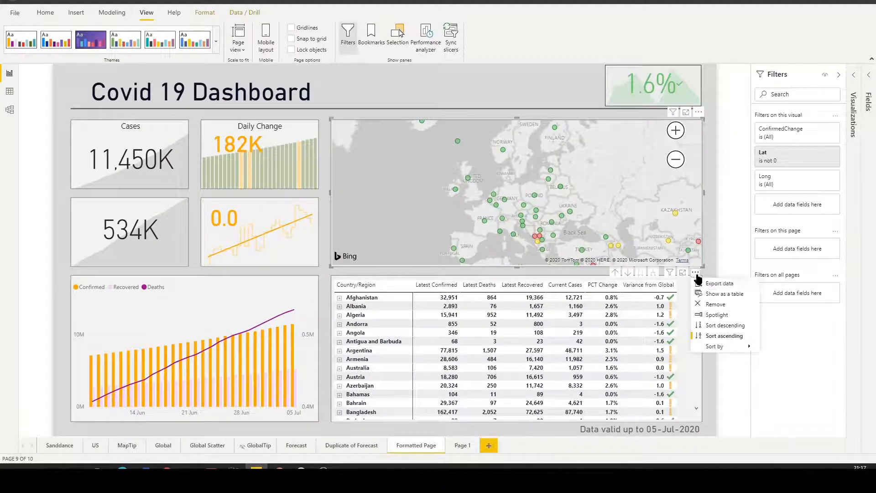
left_click(714, 294)
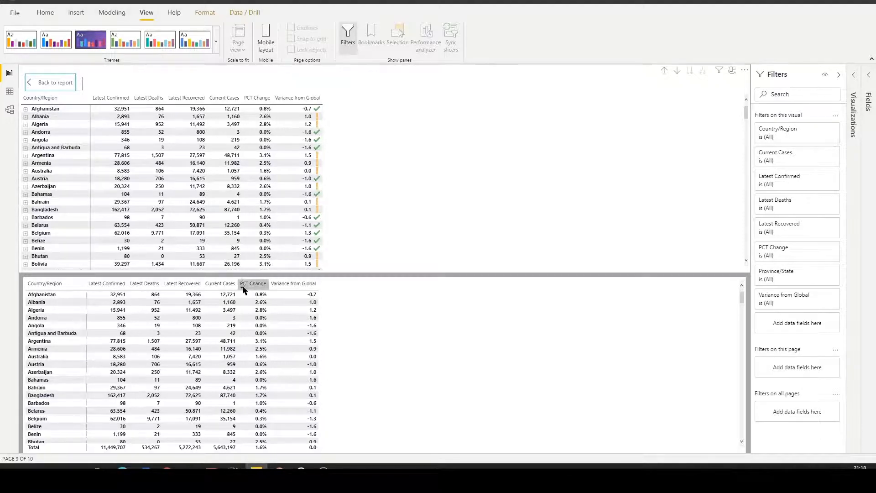
left_click(43, 84)
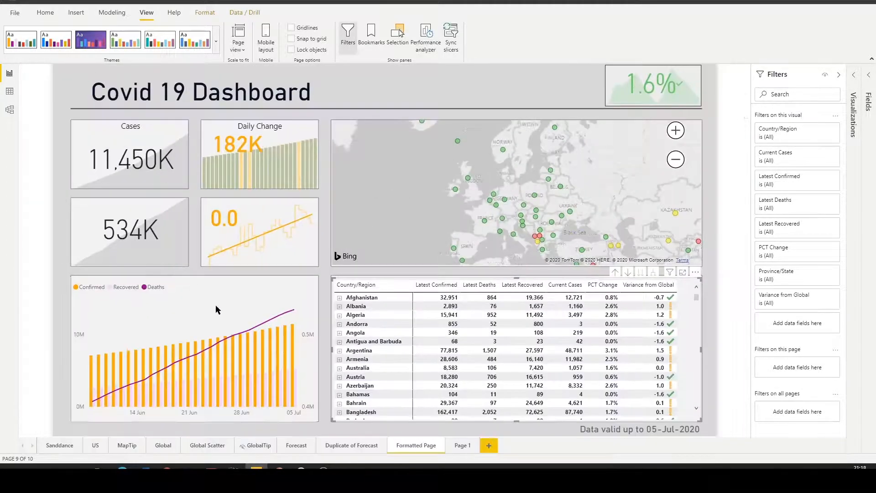
Show the Confirmed, Recovered and Deaths chart's data as a table, review the daily figures, and return to the report
left_click(230, 306)
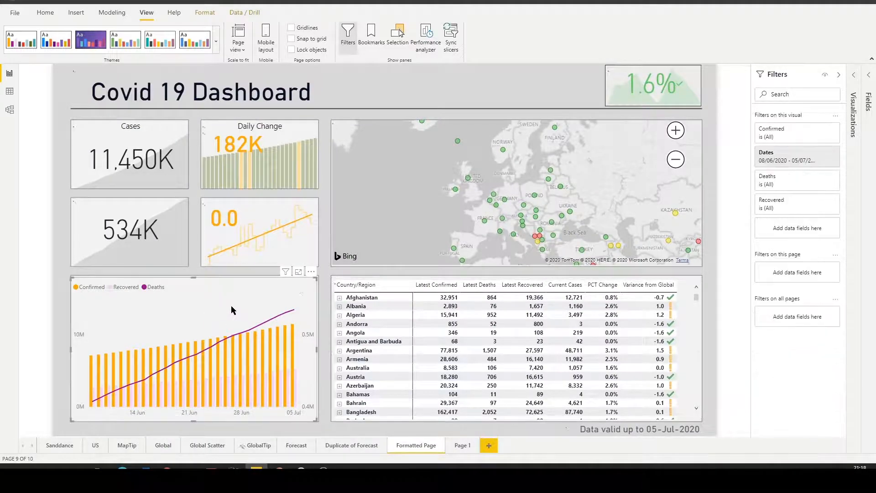
left_click(311, 272)
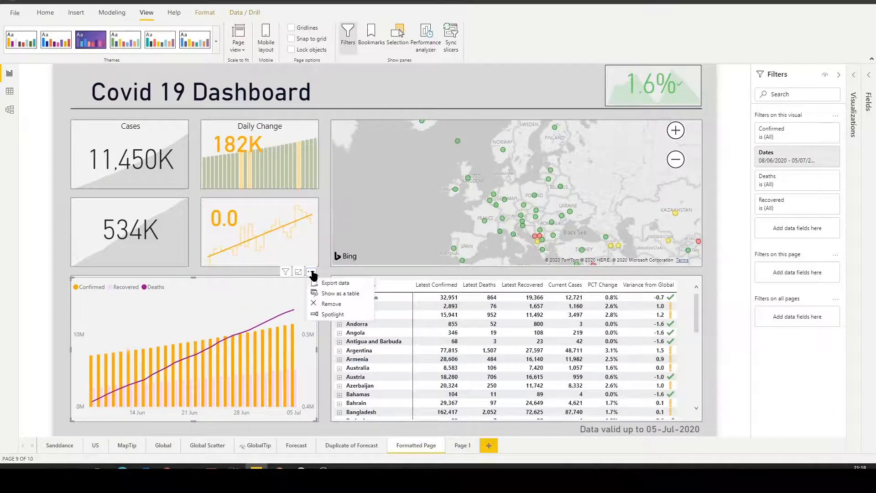
left_click(323, 294)
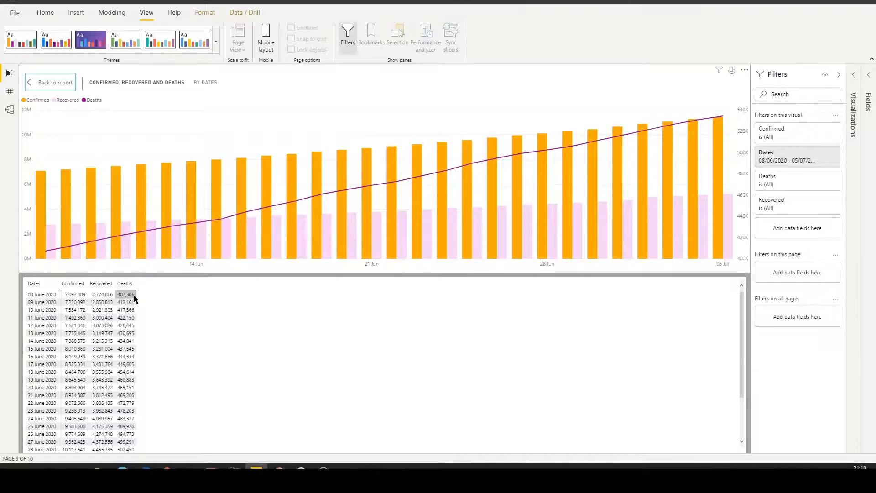
left_click(50, 82)
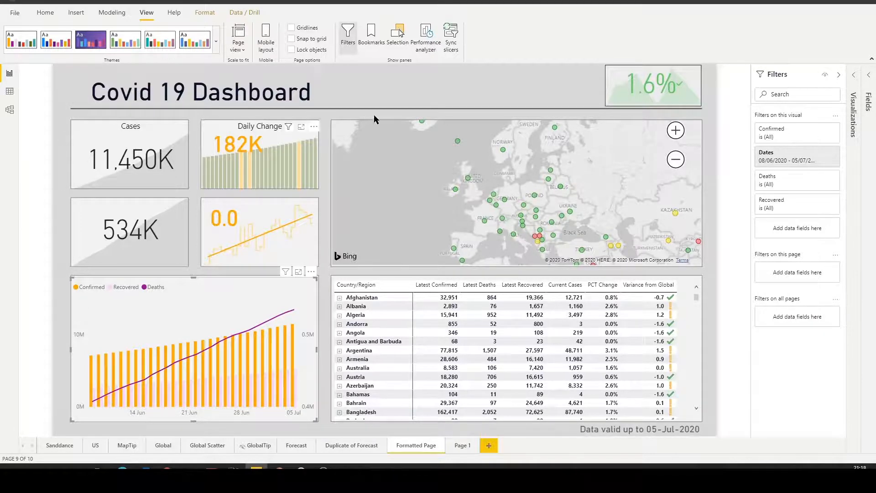
Show the percentage change KPI's data as a table, review its values by date, and return to the report
left_click(694, 113)
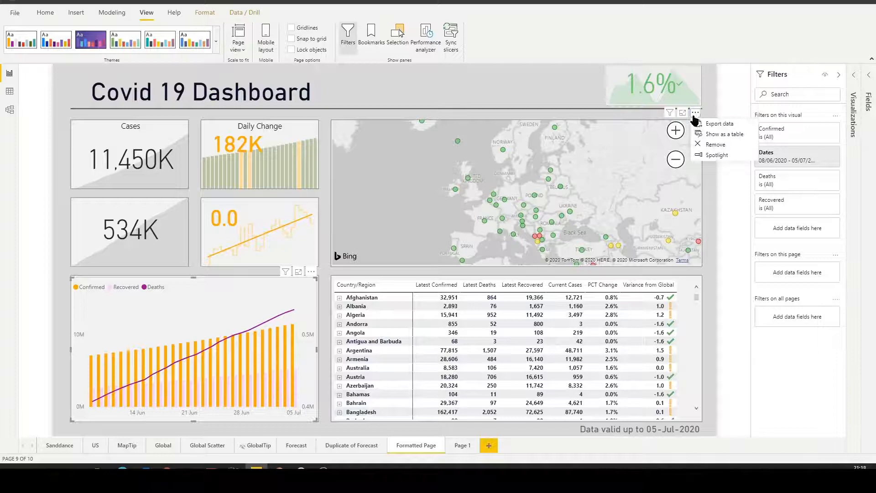
left_click(721, 134)
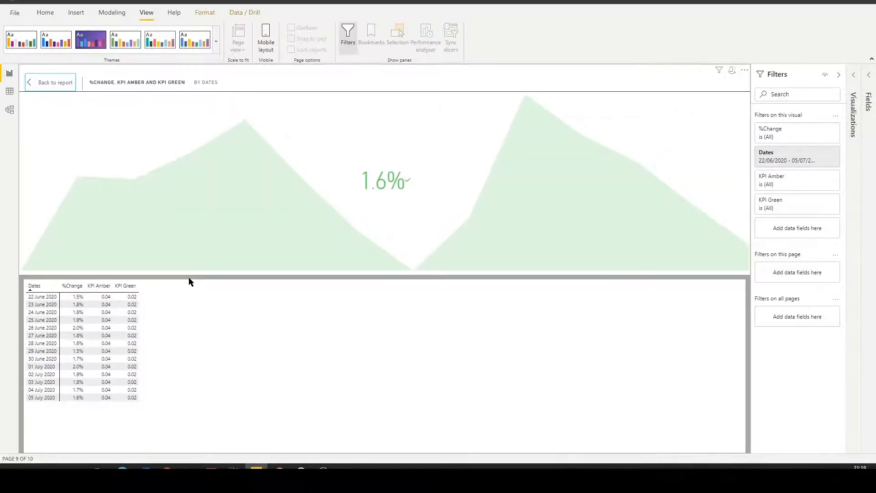
left_click(63, 84)
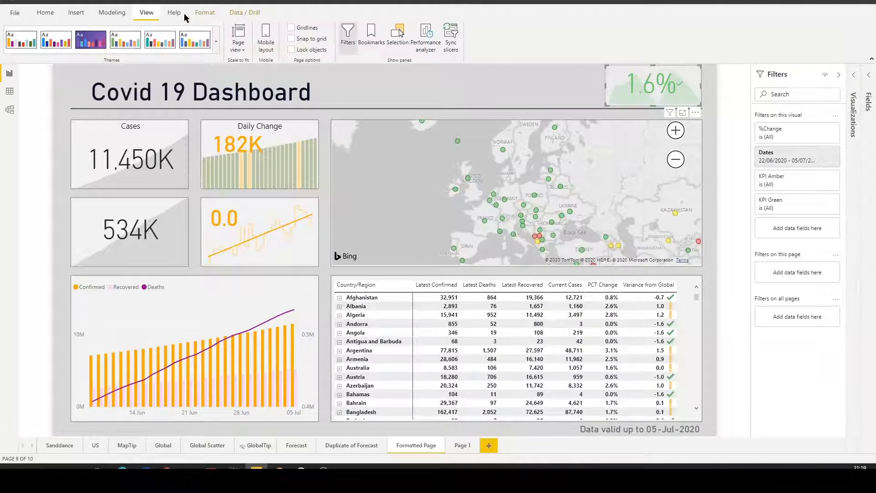
Start a Performance analyzer recording and refresh the visuals on the Formatted Page
left_click(45, 15)
left_click(156, 15)
left_click(427, 41)
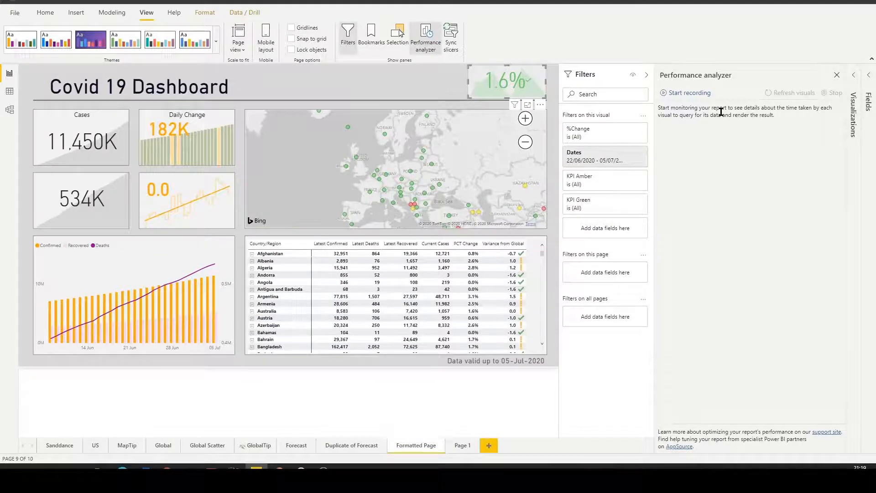
left_click(690, 92)
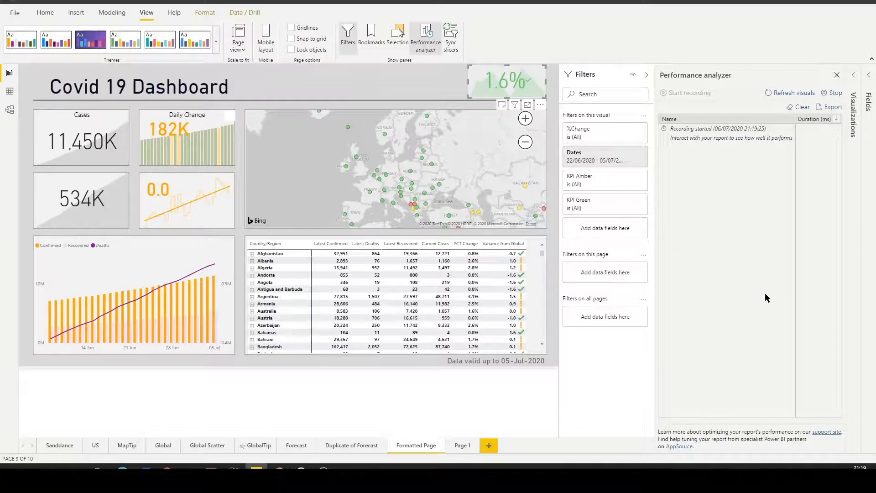
left_click(791, 94)
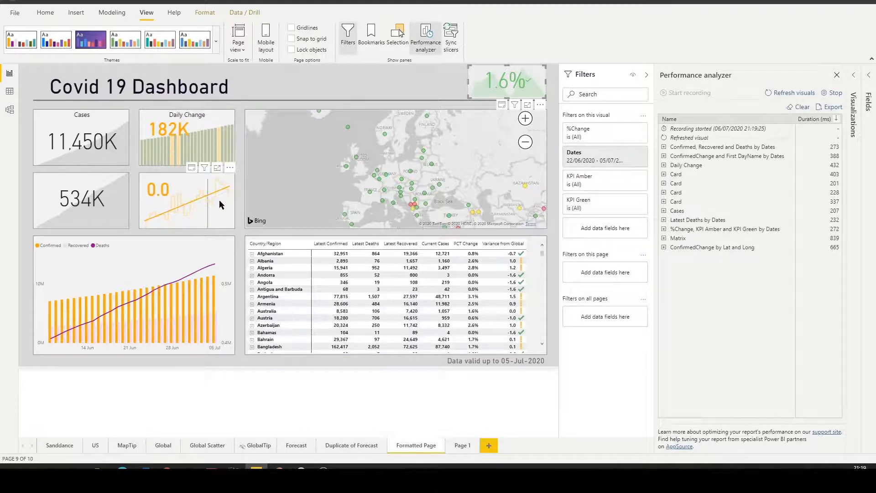
Examine the DAX query, visual display and other durations of the recorded visuals, from the map entry up to the page title card
left_click(228, 74)
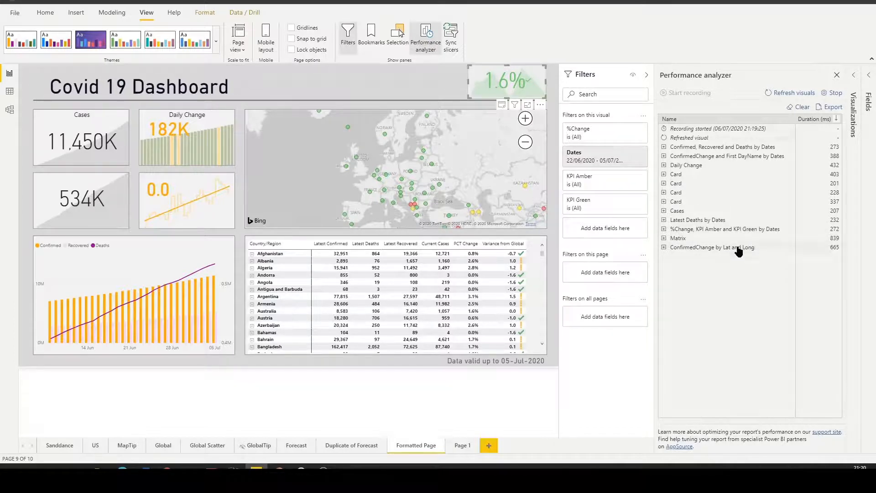
left_click(739, 247)
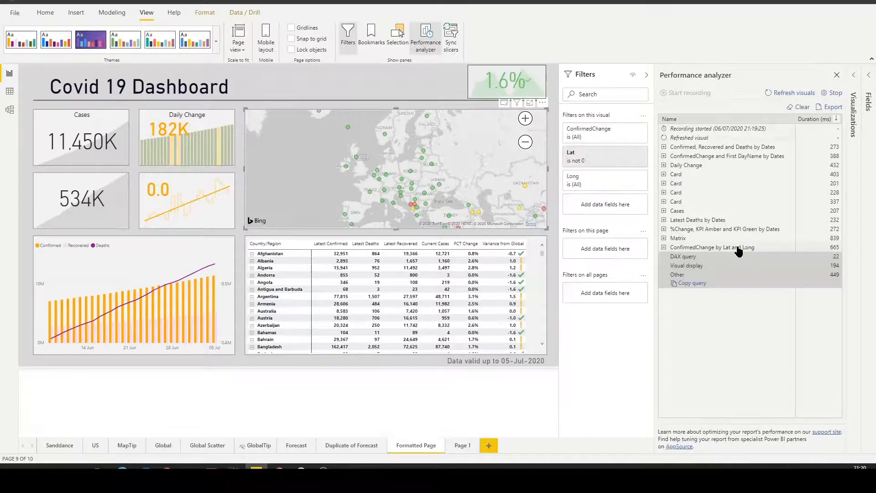
left_click(690, 239)
left_click(743, 229)
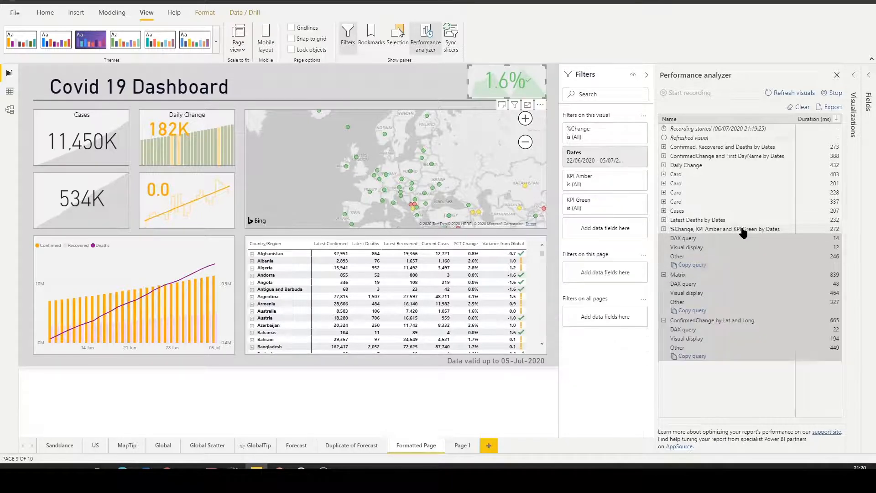
left_click(716, 220)
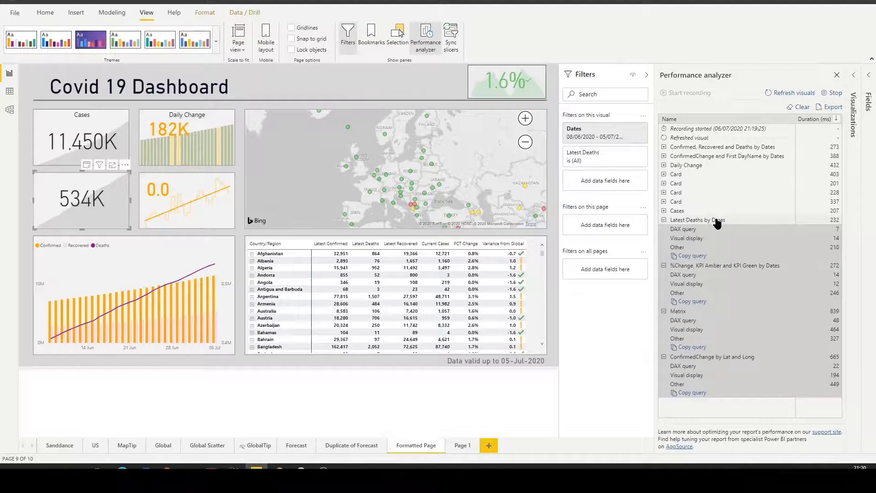
left_click(686, 211)
left_click(683, 202)
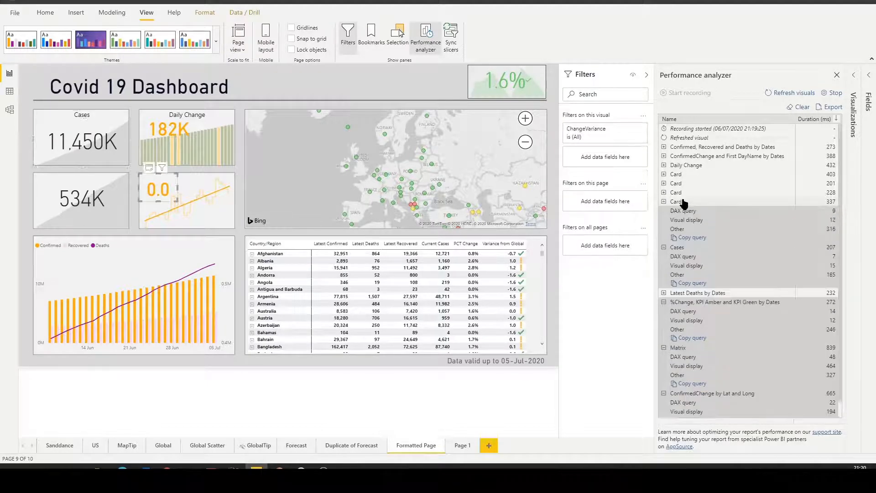
left_click(684, 193)
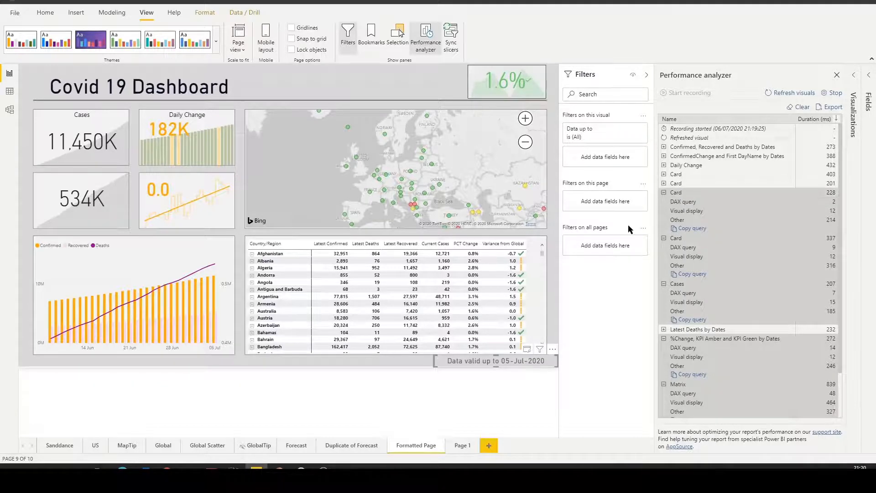
left_click(677, 184)
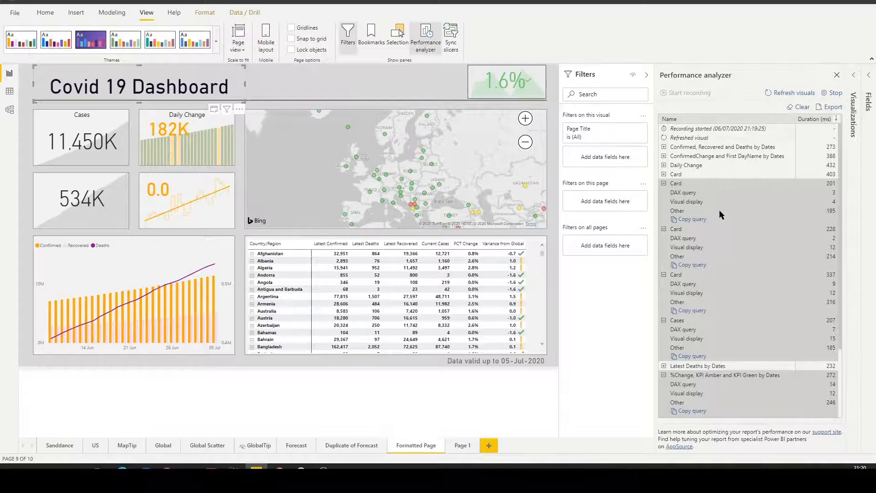
Collapse all the expanded visual entries in the performance results
left_click(664, 184)
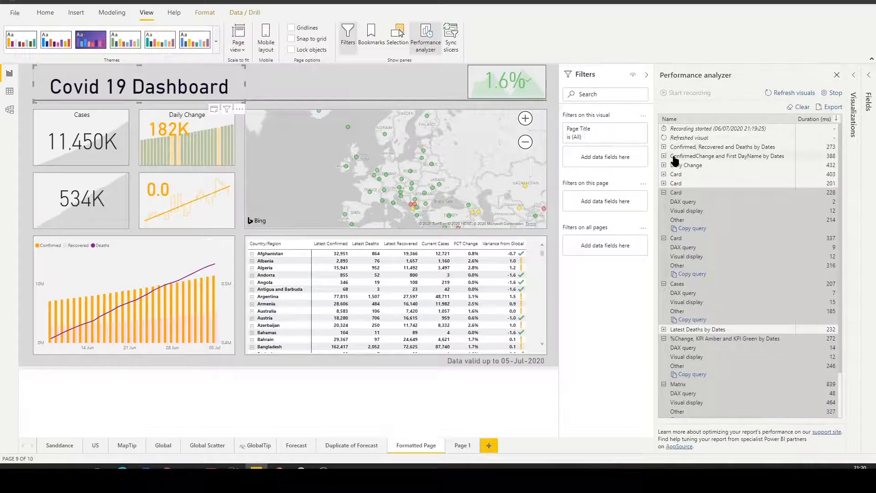
left_click(665, 238)
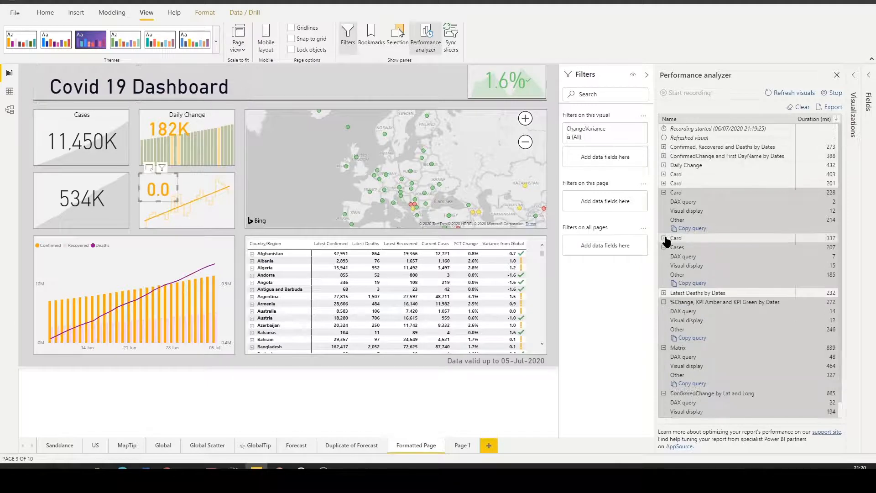
left_click(664, 192)
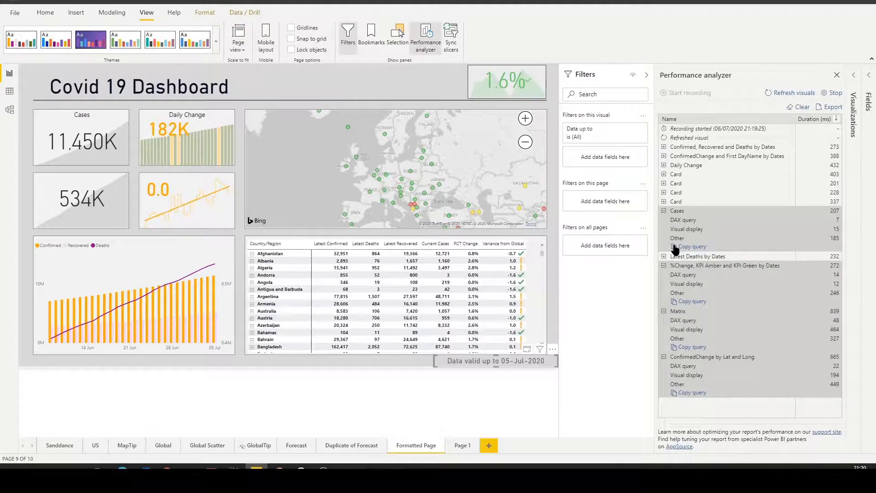
left_click(664, 210)
left_click(665, 229)
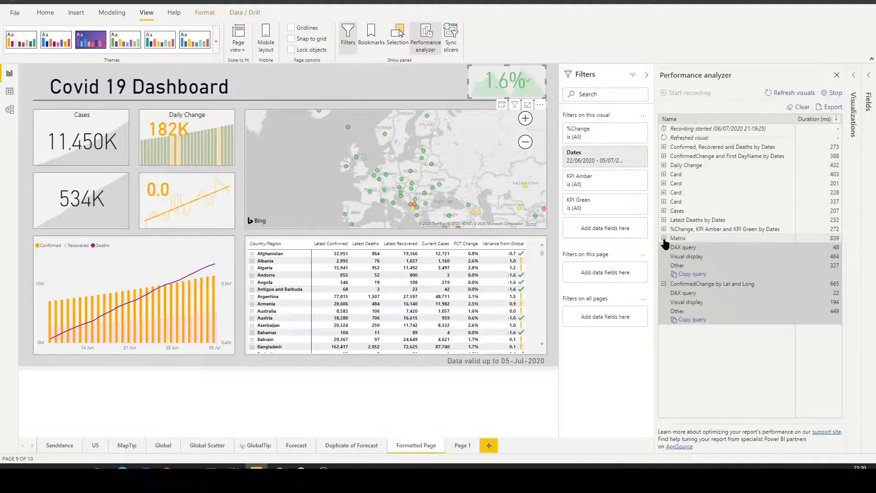
left_click(664, 238)
left_click(664, 248)
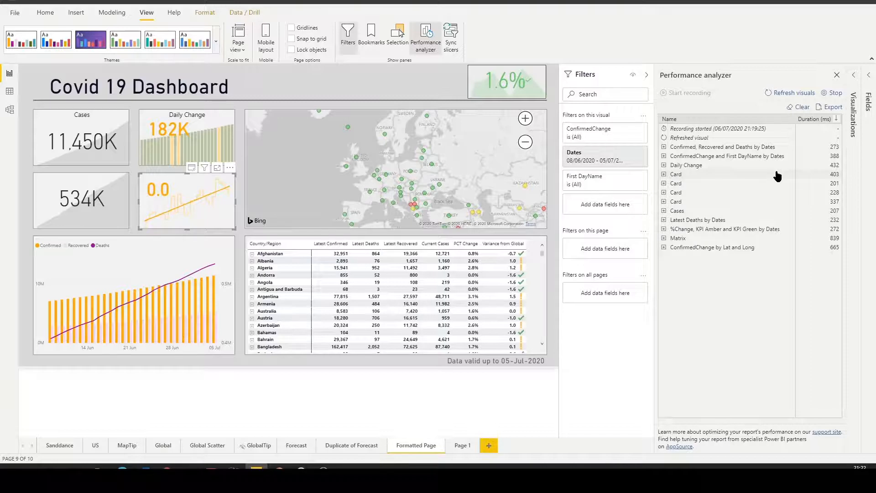
Copy the query of the Confirmed, Recovered and Deaths by Dates visual, paste it into Notepad, and highlight the ORDER BY column
left_click(663, 147)
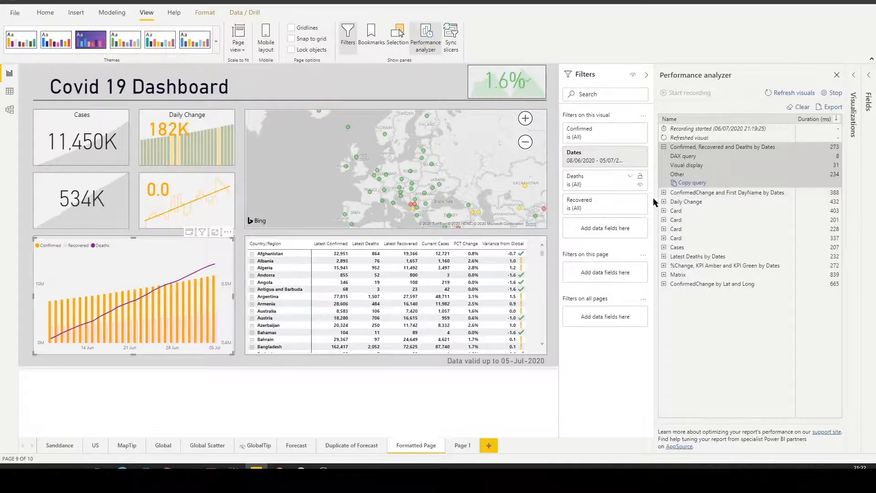
left_click(694, 183)
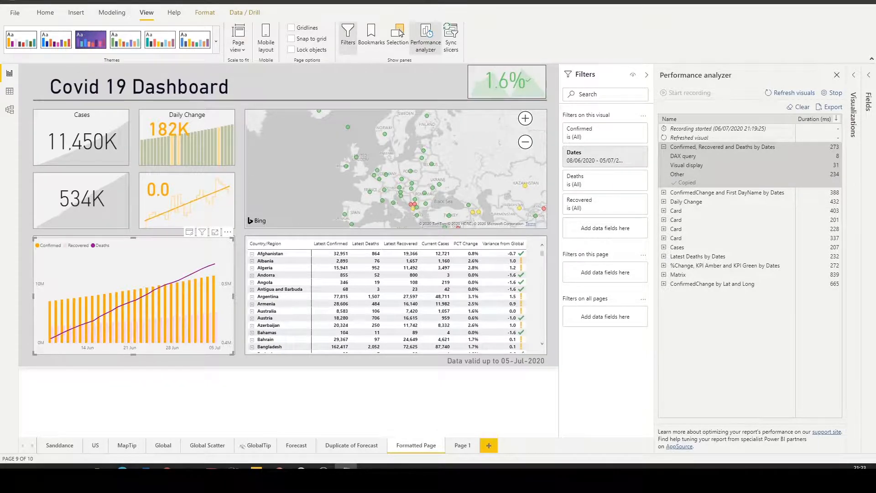
left_click_drag(486, 0, 483, 53)
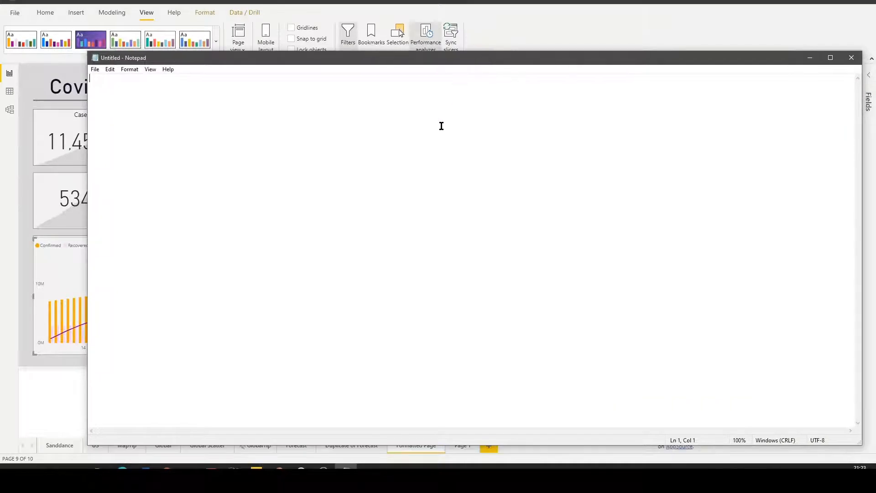
type("// DAX Query DEFINE VAR __DS0FilterTable =   FILTER(     KEEPFILTERS(VALUES('DateTable'[Dates])),     AND('DateTable'[Dates] >= DATE(2020, 6, 8), 'DateTable'[Dates] < DATE(2020, 7, 6))   )  EVALUATE   SAMPLE(     3502,     SUMMARIZECOLUMNS(       'DateTable'[Dates],       __DS0FilterTable,       \"Confirmed\", 'Covid-19'[Confirmed],       \"Deaths\", 'Covid-19'[Deaths],       \"Recovered\", 'Covid-19'[Recovered]     ),     'DateTable'[Dates],     1   )  ORDER BY   'DateTable'[Dates]")
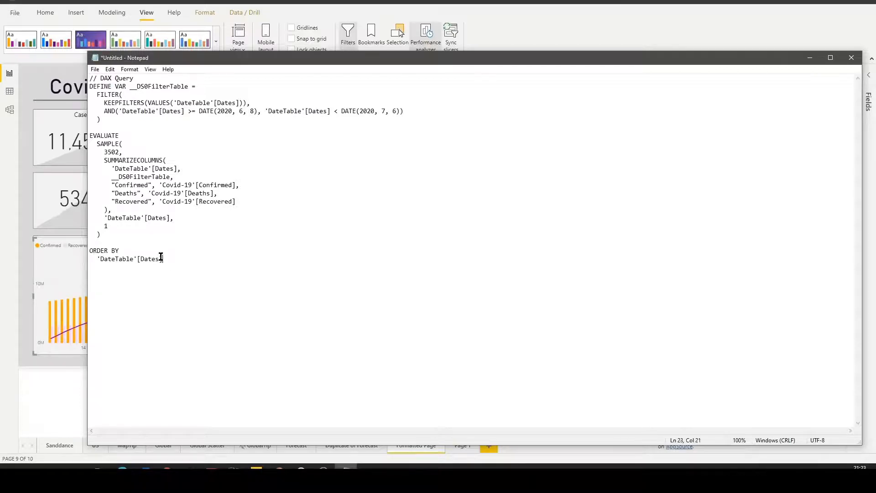
left_click_drag(163, 258, 139, 246)
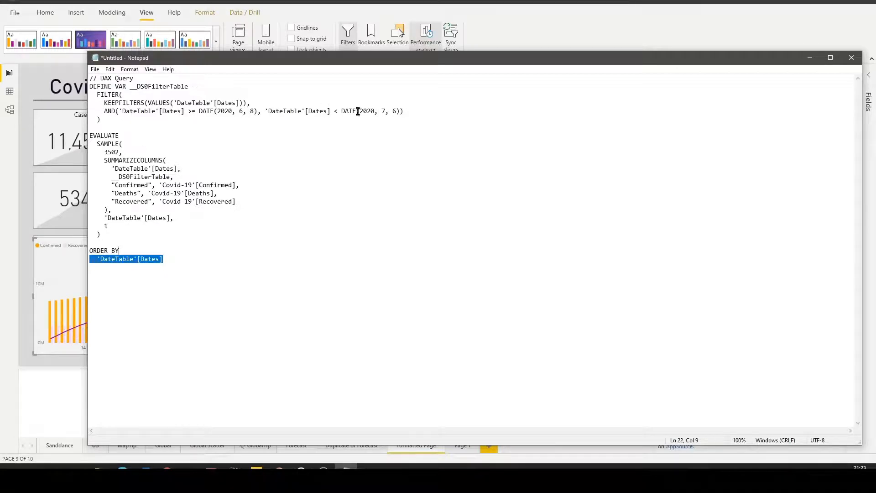
Highlight the KEEPFILTERS date filter and its VALUES function in the Notepad query, moving the window aside to reveal the dashboard
left_click_drag(107, 103, 410, 124)
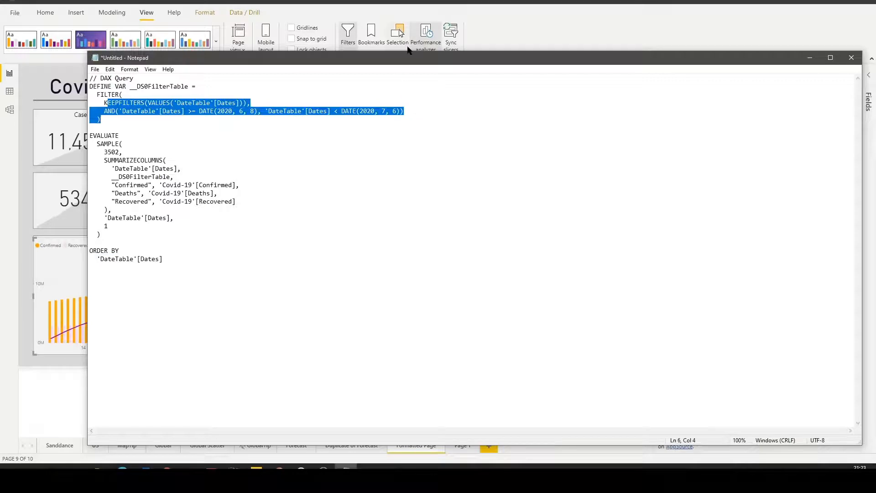
left_click_drag(417, 58, 694, 60)
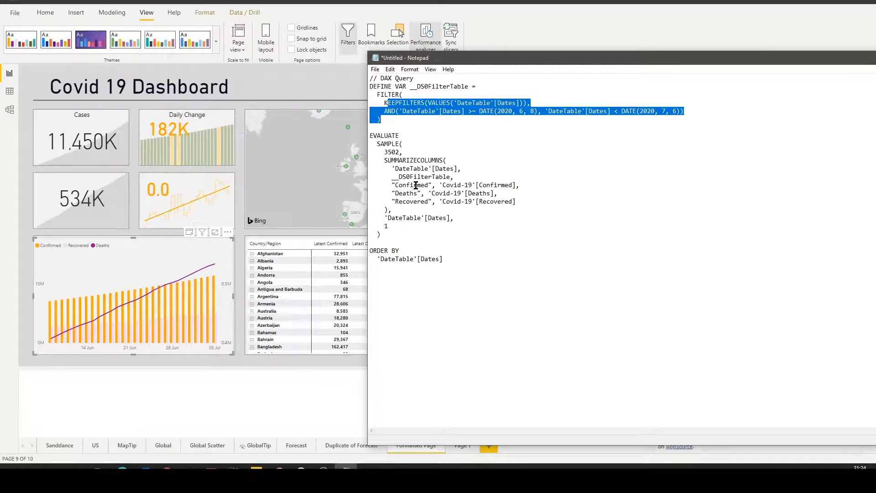
double_click(438, 103)
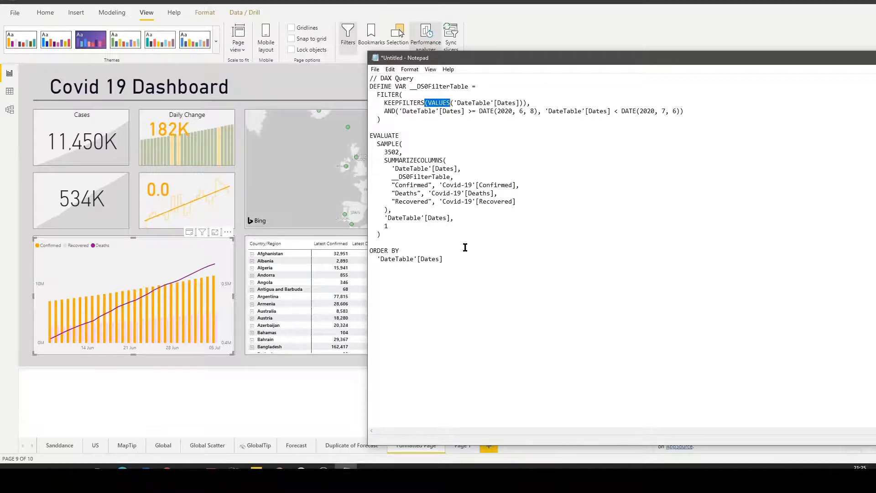
Select the entire DAX query in Notepad and copy it
left_click_drag(458, 262, 364, 88)
left_click(456, 262)
left_click_drag(455, 261, 354, 71)
right_click(404, 91)
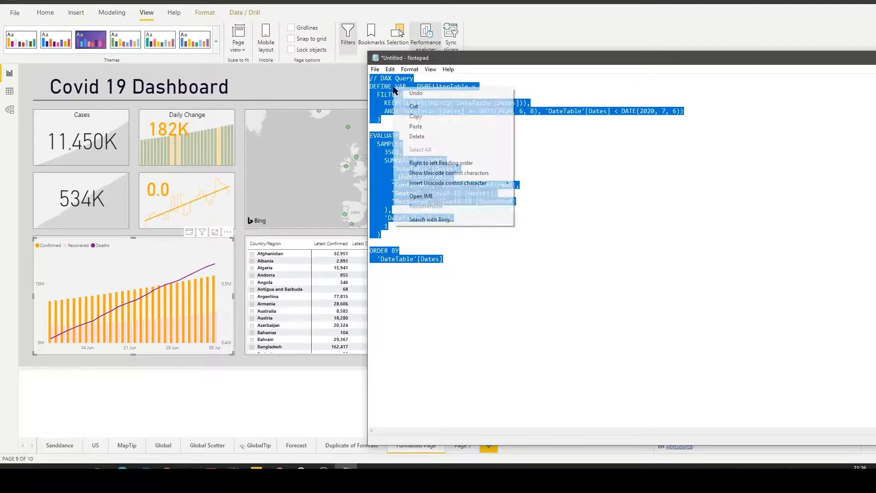
left_click(422, 116)
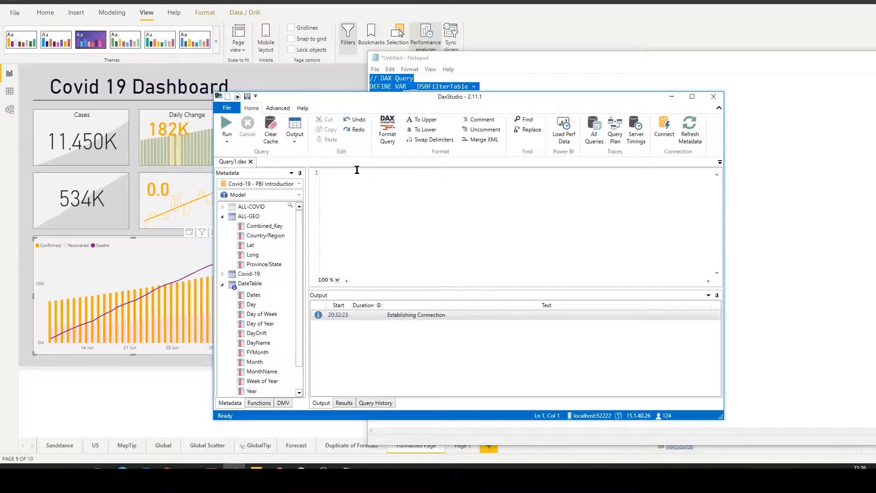
In DAX Studio, connect to the Covid-19 - PBI Introduction_Weekend model and paste the copied query into the editor
left_click(664, 133)
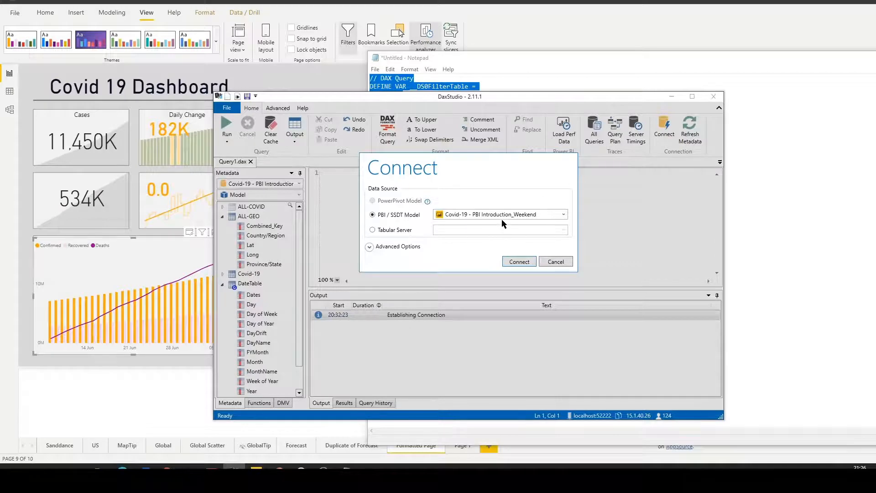
left_click(533, 263)
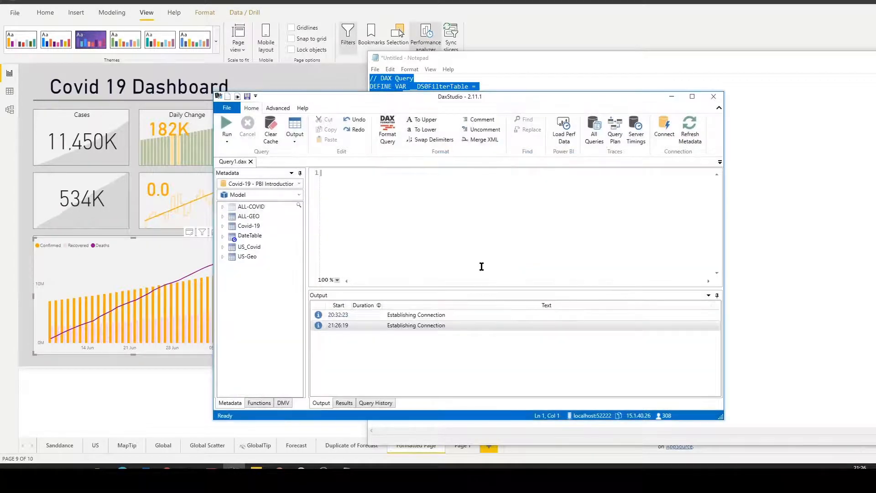
right_click(353, 179)
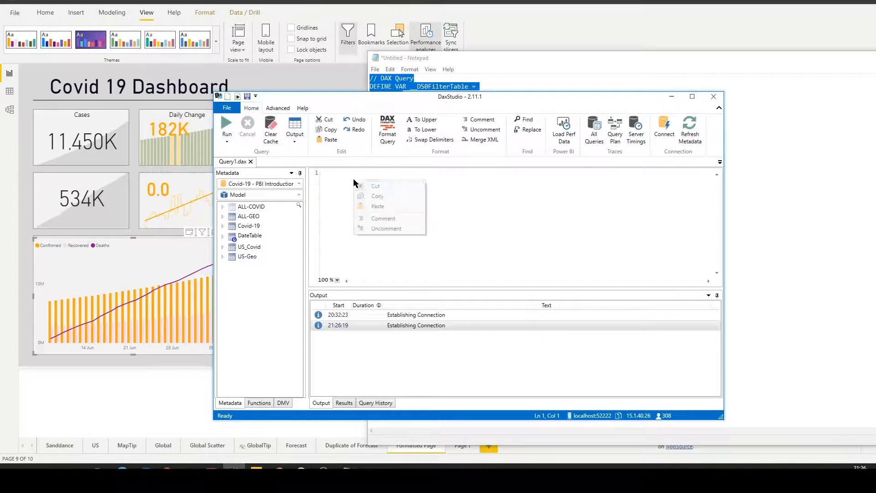
left_click(378, 206)
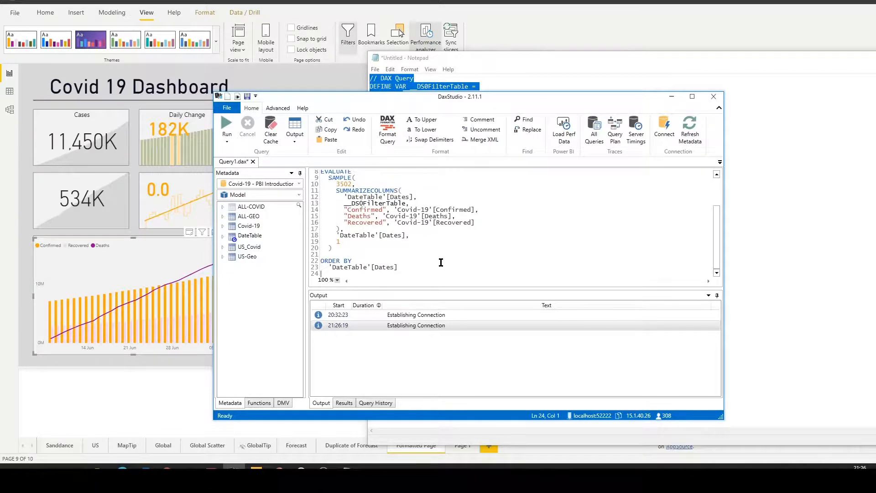
Maximize DAX Studio, run the query, and enlarge the results area and the Confirmed column to inspect the rows by date
left_click(690, 97)
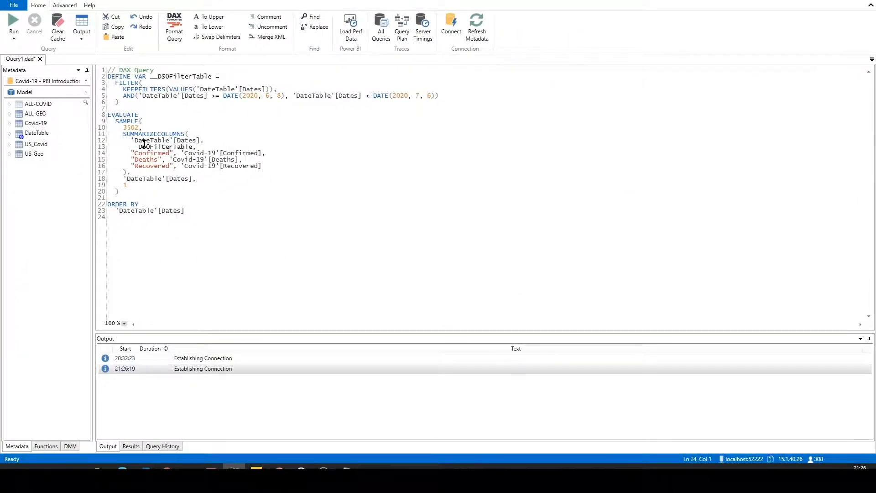
left_click(19, 22)
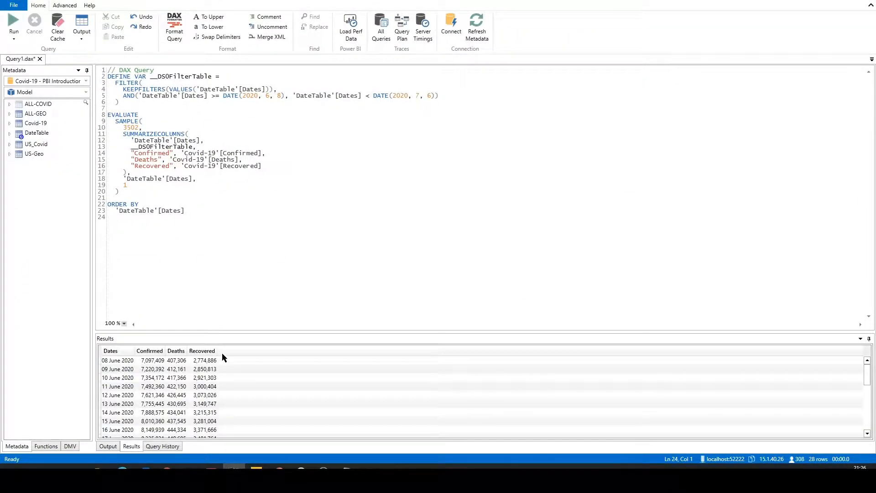
left_click_drag(241, 333, 242, 173)
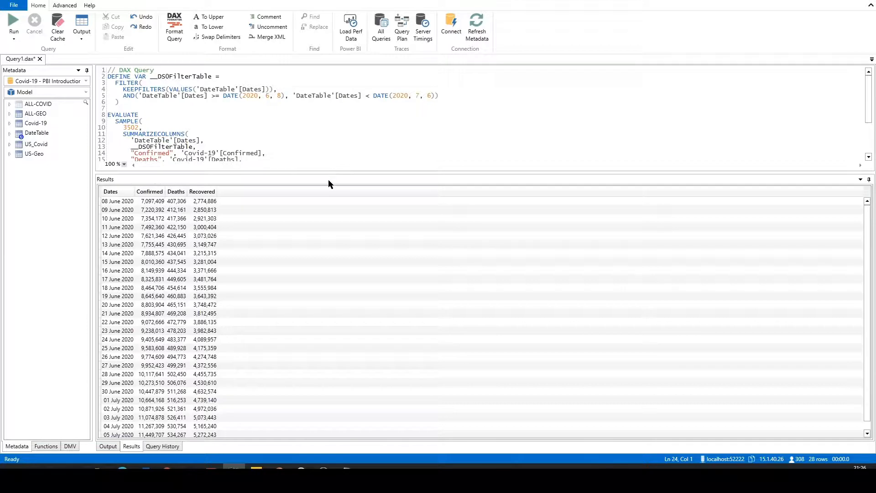
left_click_drag(164, 191, 191, 197)
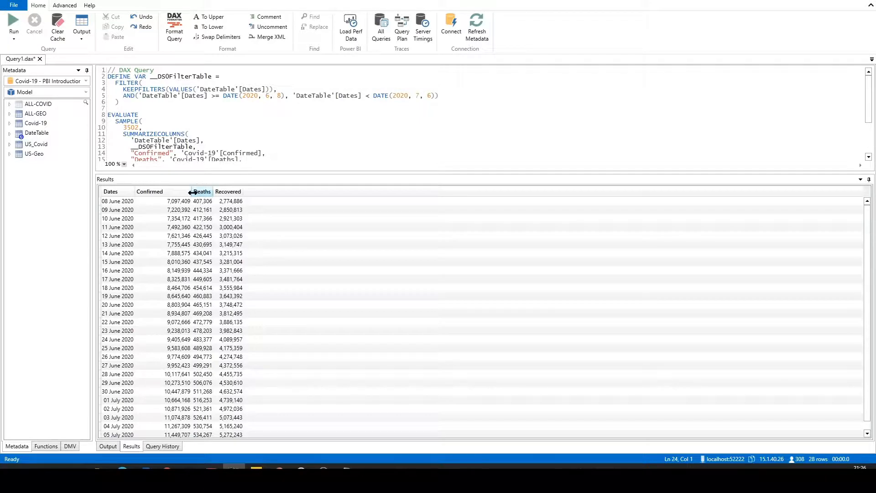
left_click_drag(191, 193, 175, 193)
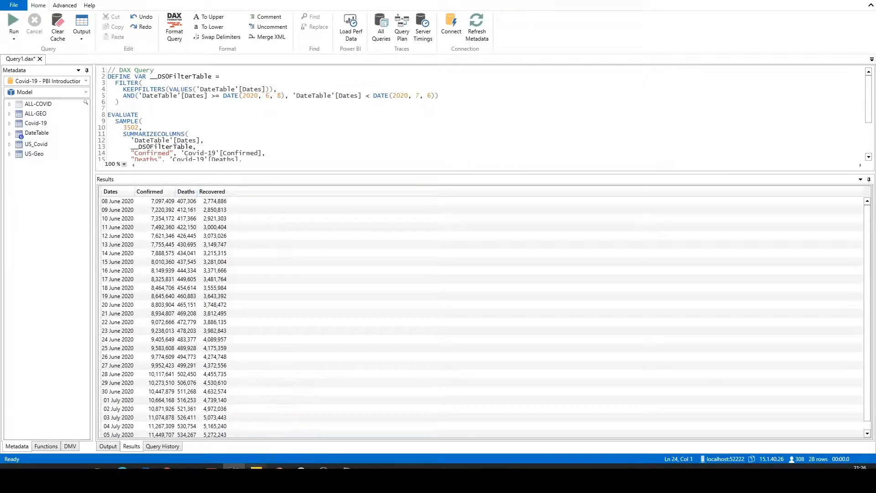
Switch back to Power BI Desktop, expand United Kingdom in the country matrix and cross-filter the page by its blank province row
mouse_move(256, 467)
left_click(250, 438)
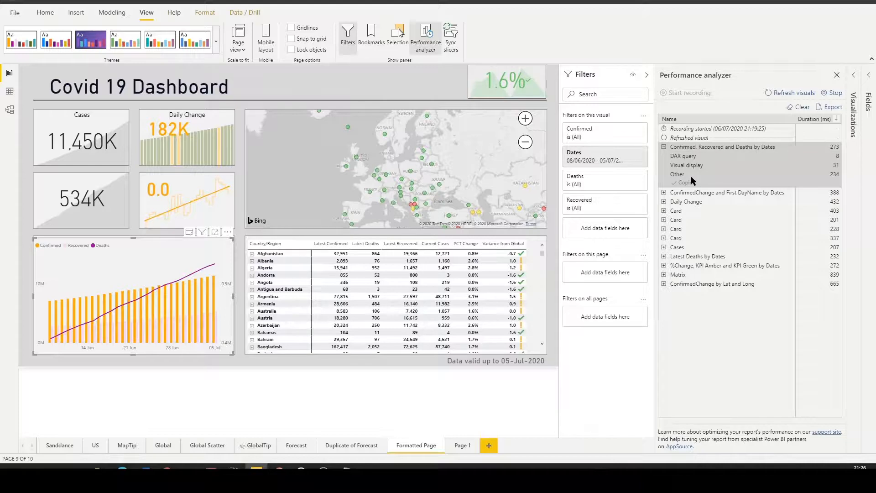
scroll(420, 317, "down", 10)
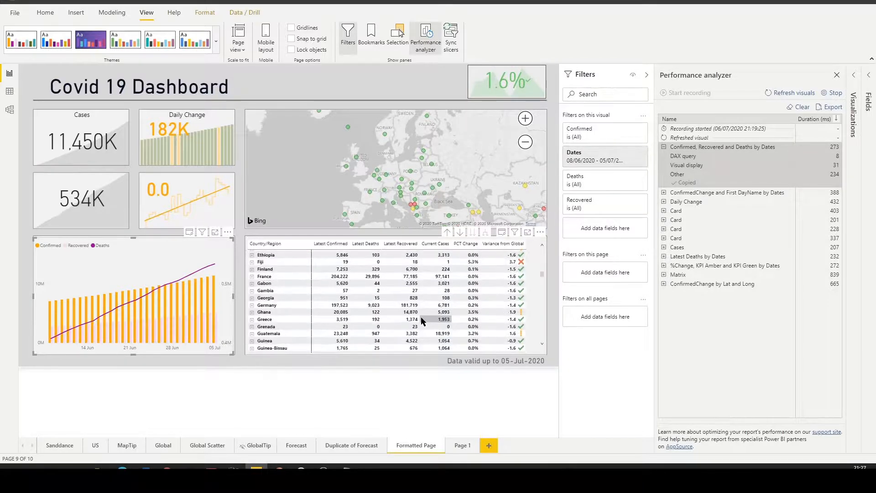
scroll(420, 317, "down", 15)
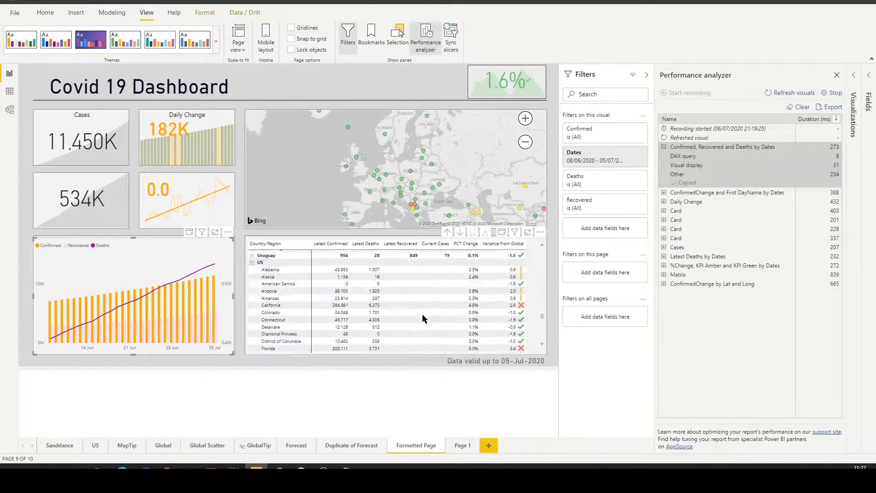
scroll(422, 313, "up", 5)
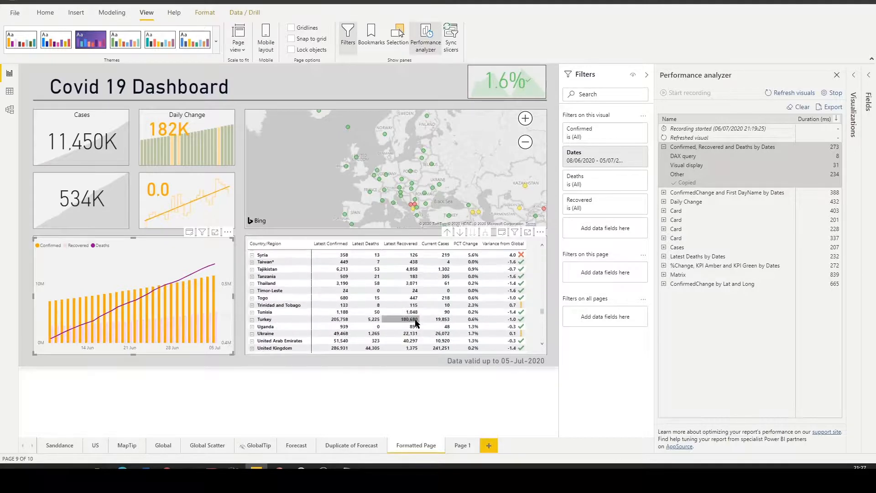
scroll(415, 321, "down", 3)
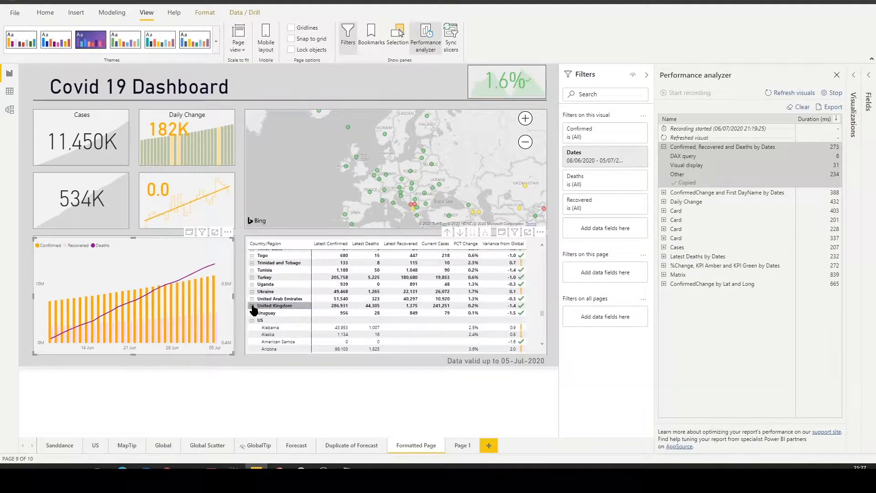
left_click(252, 306)
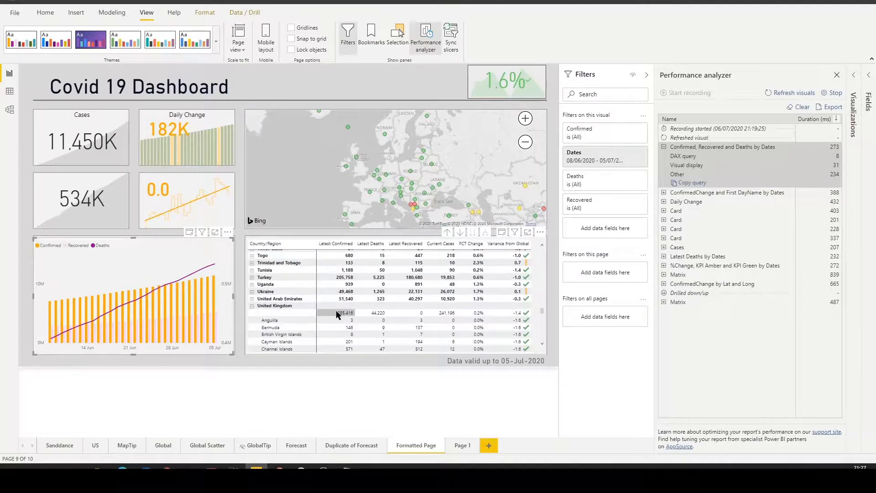
left_click(290, 315)
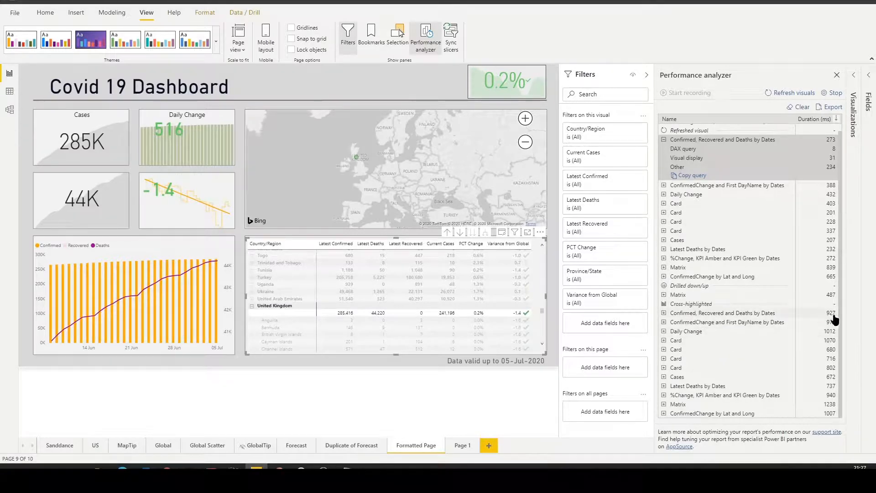
Expand the cross-highlighted Confirmed, Recovered and Deaths by Dates entry in the performance results and copy its query
scroll(832, 318, "up", 1)
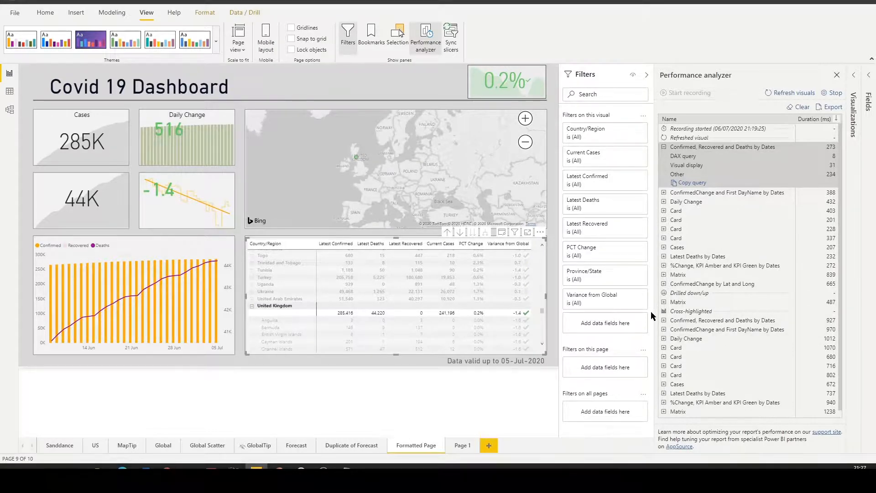
left_click(664, 321)
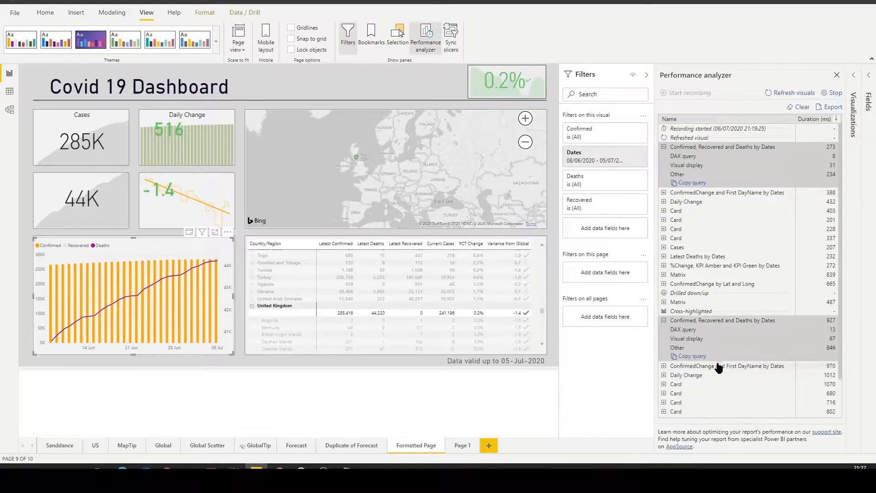
left_click(695, 357)
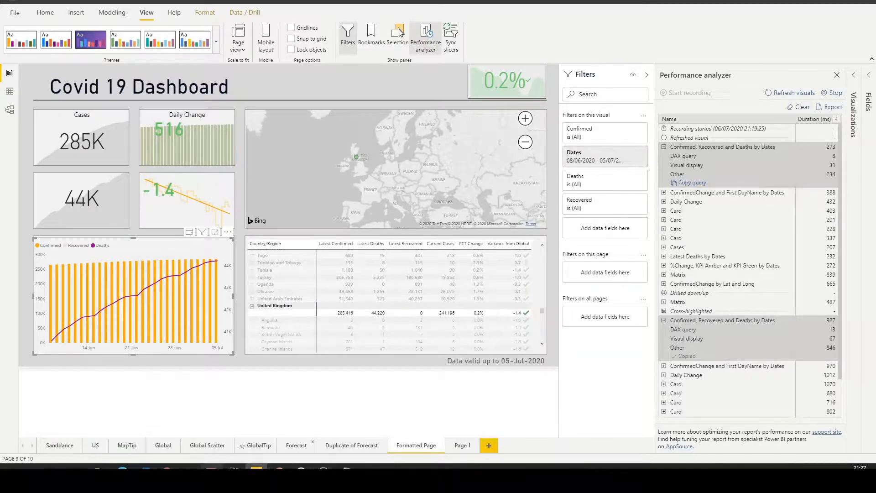
Switch to DAX Studio and replace the whole existing query with the copied cross-highlighted one
left_click(233, 467)
left_click(318, 137)
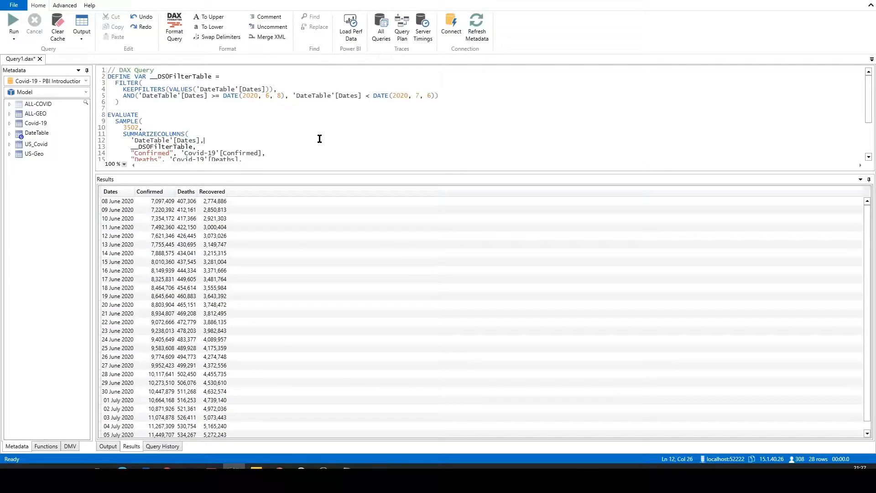
key("ctrl+a")
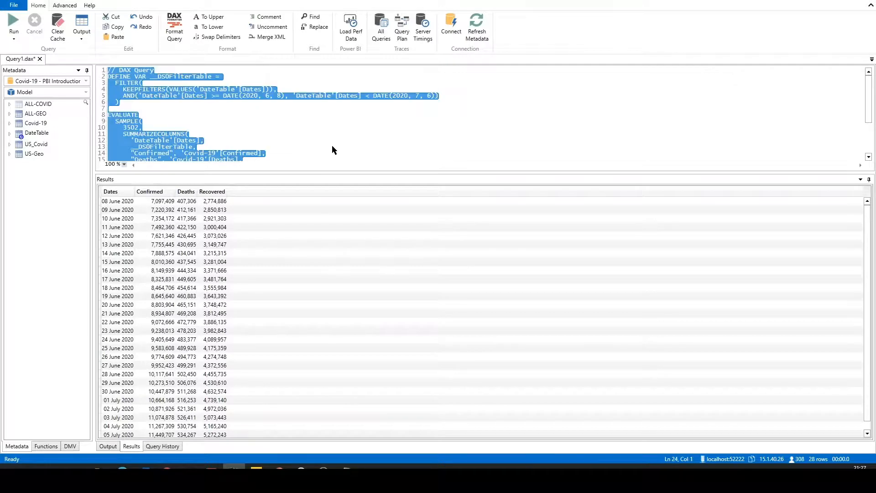
key("ctrl+v")
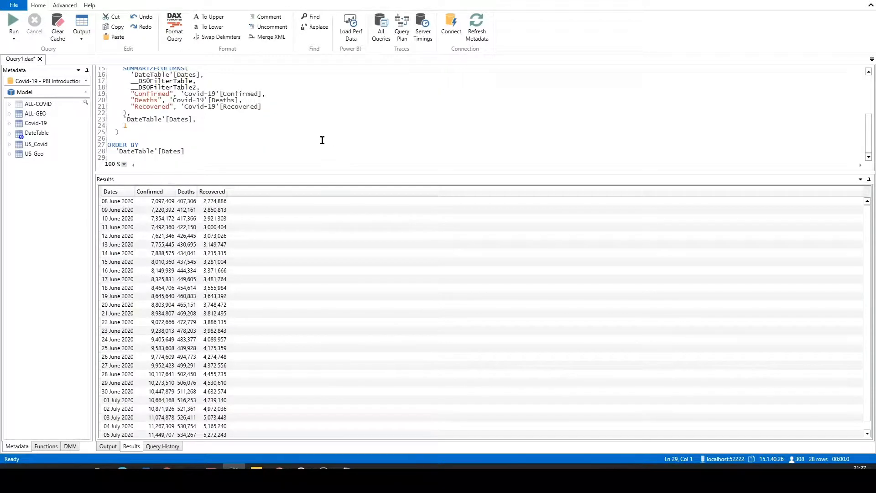
Enlarge the query editor and examine the TREATAS filter on Country/Region and Province/State
scroll(322, 135, "up", 1)
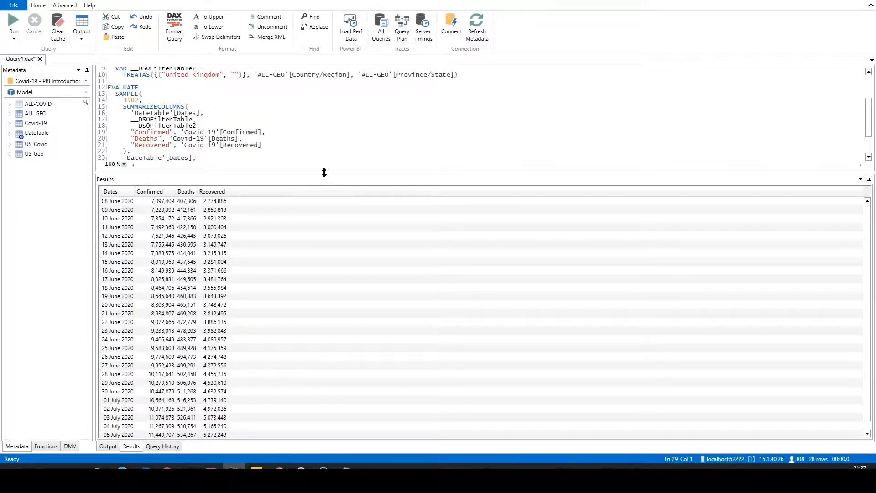
left_click_drag(324, 172, 334, 324)
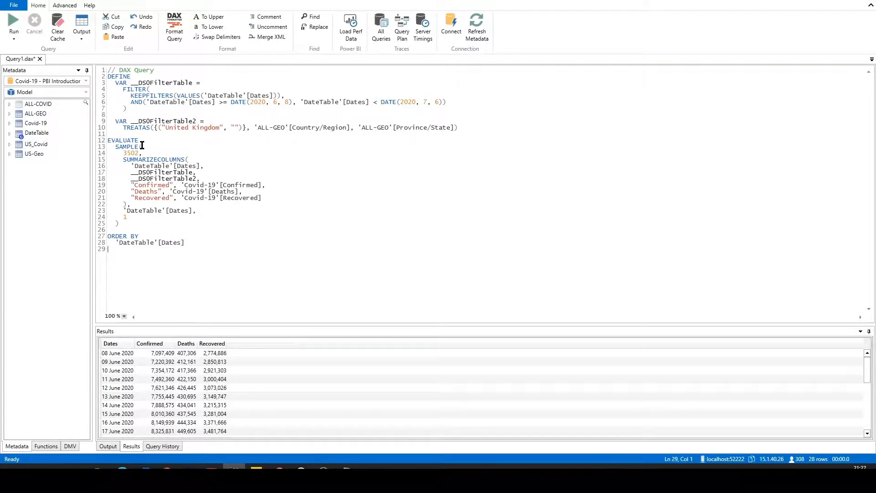
left_click_drag(123, 128, 147, 131)
left_click(150, 130)
left_click(352, 205)
Run the United Kingdom query and resize the results area to review the returned rows alongside the full query
left_click(13, 24)
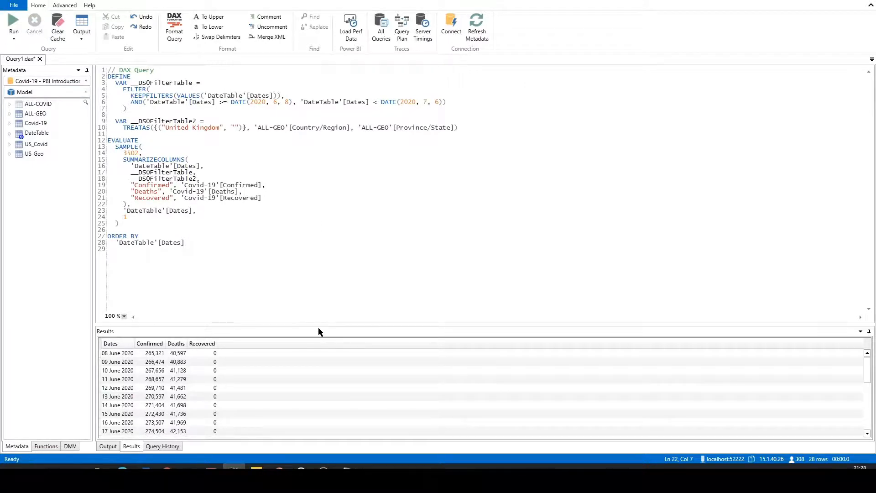
left_click_drag(318, 325, 322, 197)
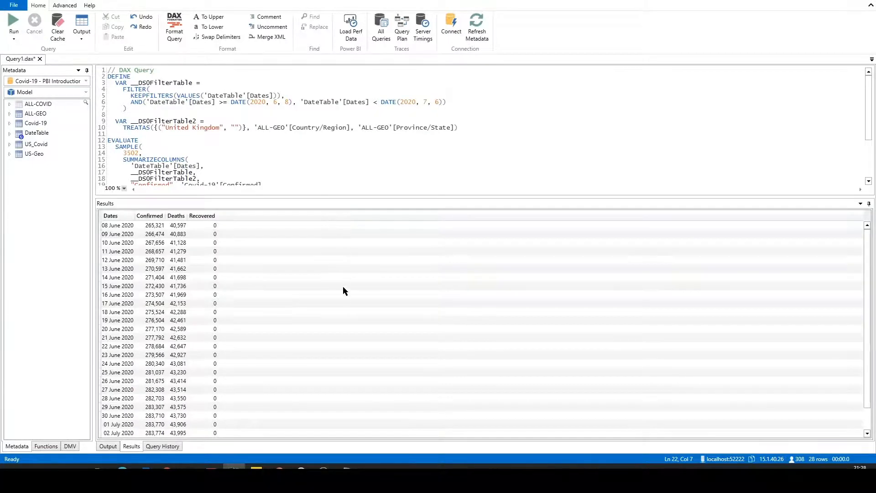
scroll(344, 297, "up", 1)
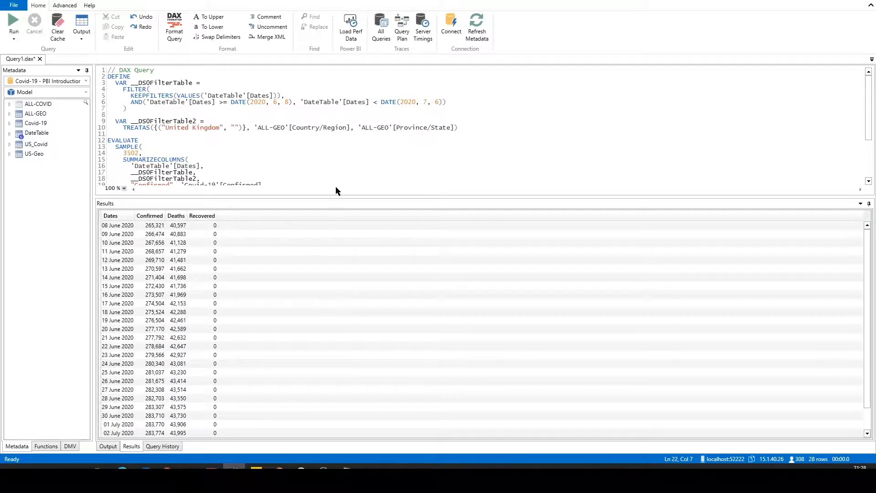
left_click_drag(336, 196, 340, 279)
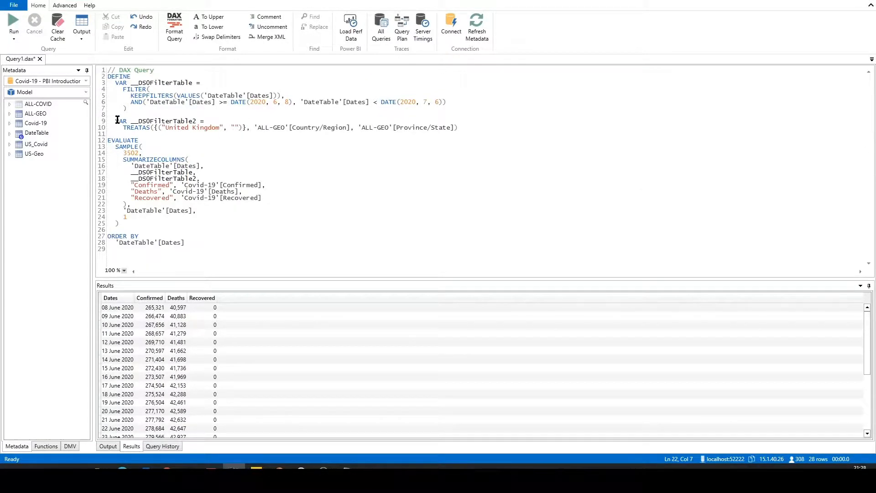
Highlight the __DS0FilterTable2 variable definition in the query, and switch back to the performance results in Power BI Desktop
left_click_drag(114, 120, 489, 134)
left_click(489, 133)
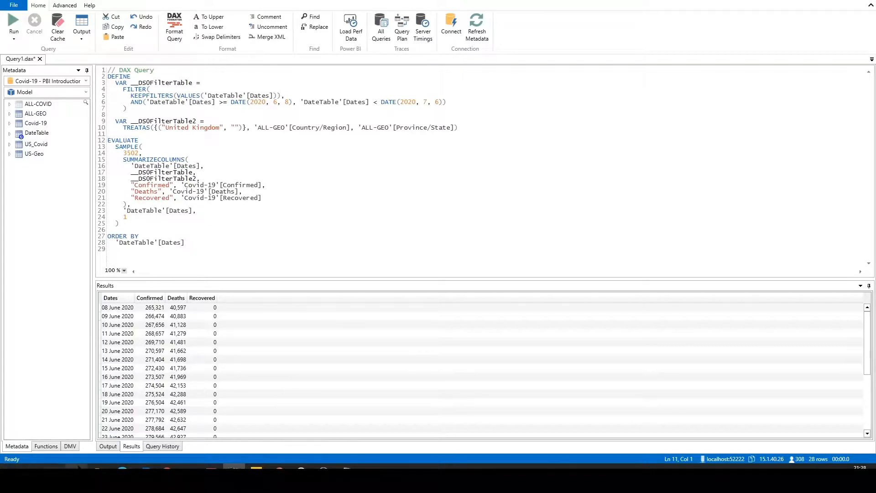
left_click(256, 470)
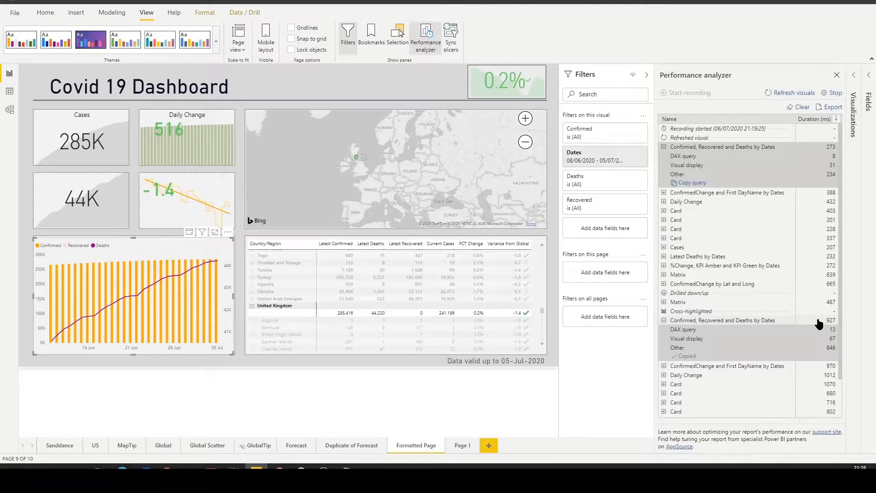
Cross-highlight the dashboard by Uganda and by Qatar in the country matrix to record performance for each selection
left_click(294, 283)
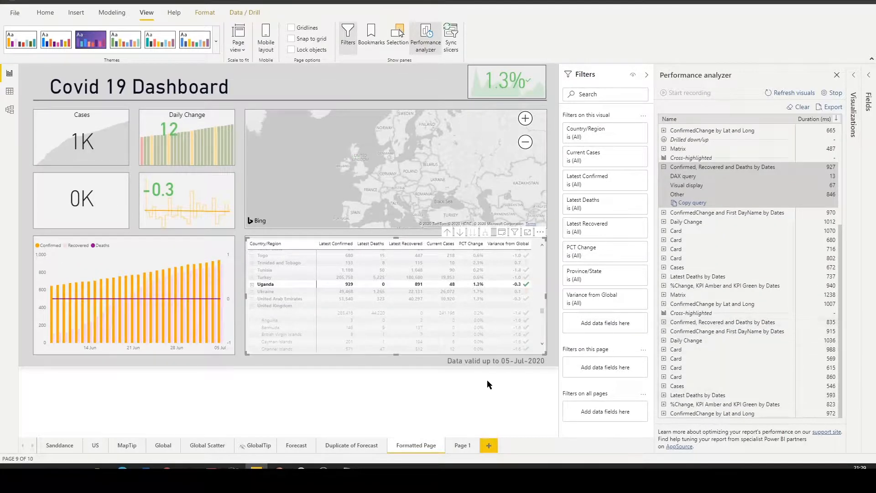
scroll(305, 282, "up", 10)
left_click(296, 272)
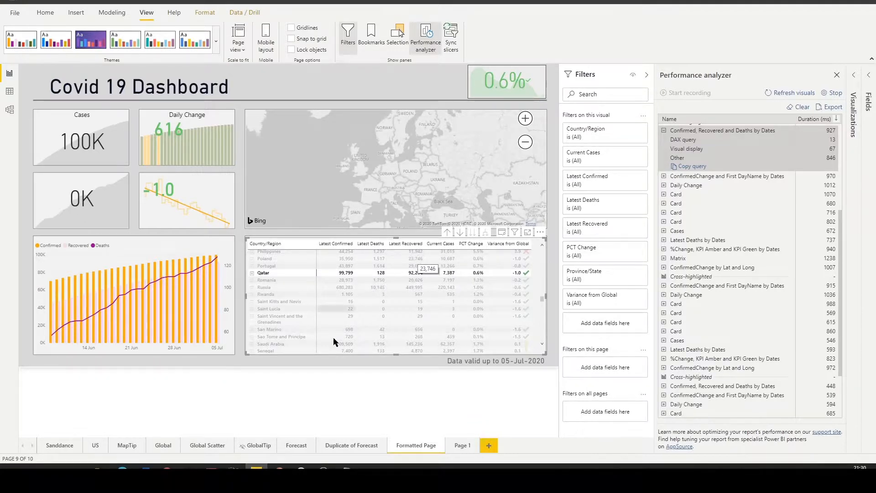
Open the Global report page and show the map tooltip for India
left_click(163, 445)
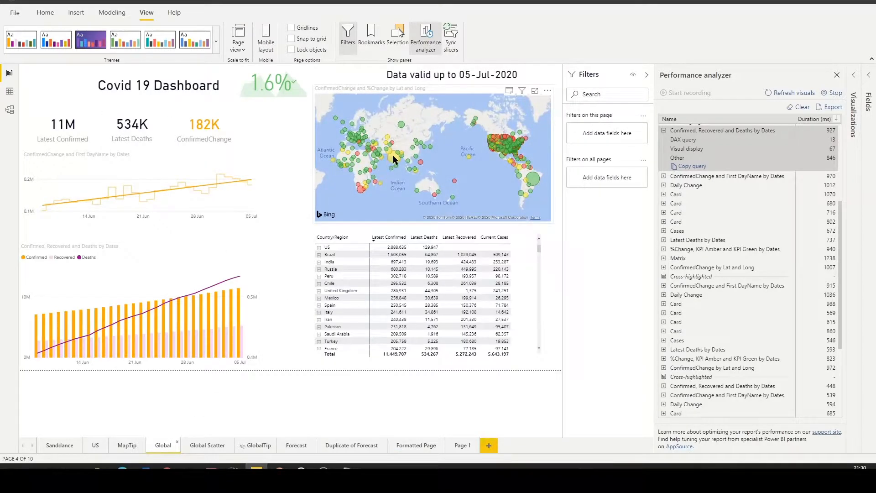
mouse_move(394, 158)
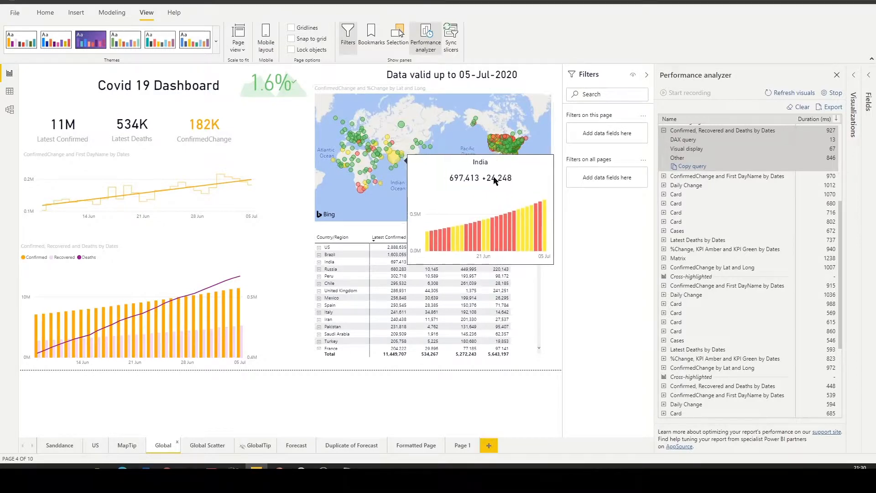
Stop and clear the performance recording, start a new one, and show the map tooltip for Brazil
left_click(836, 92)
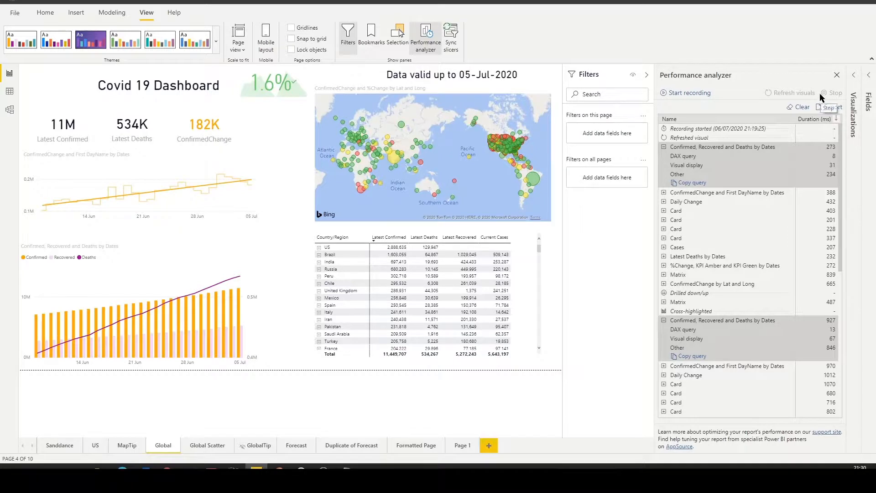
left_click(799, 107)
left_click(681, 93)
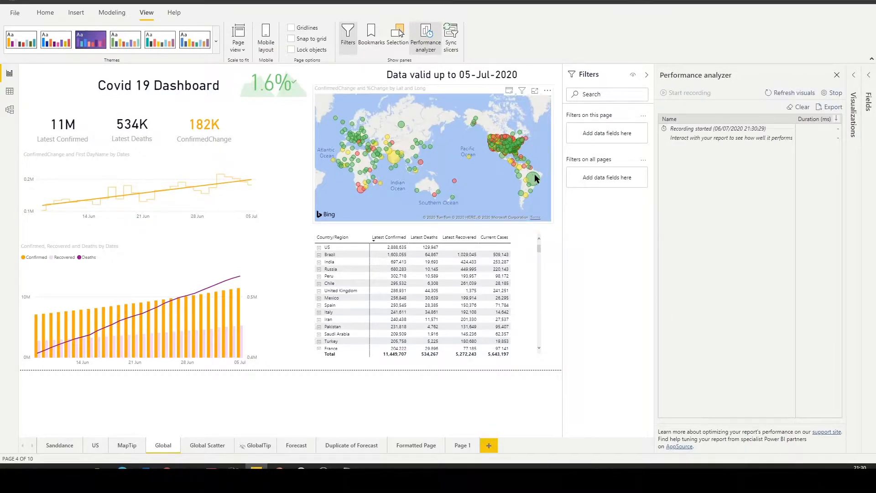
mouse_move(535, 175)
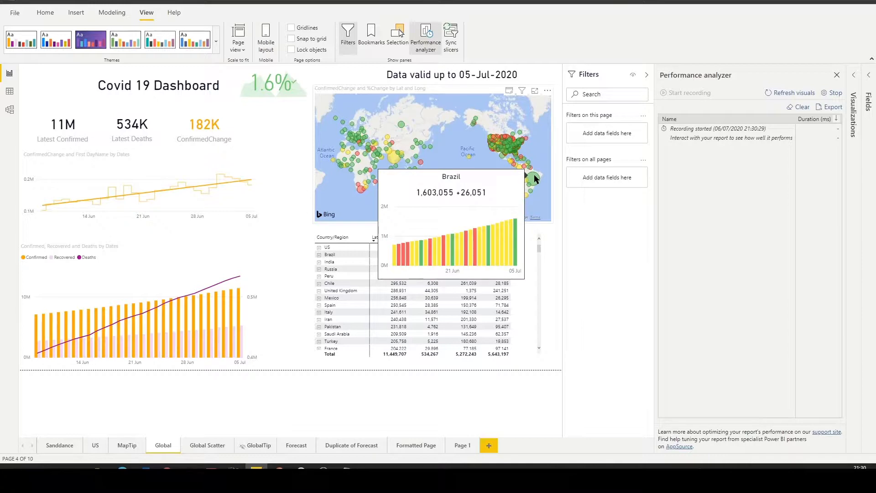
mouse_move(380, 156)
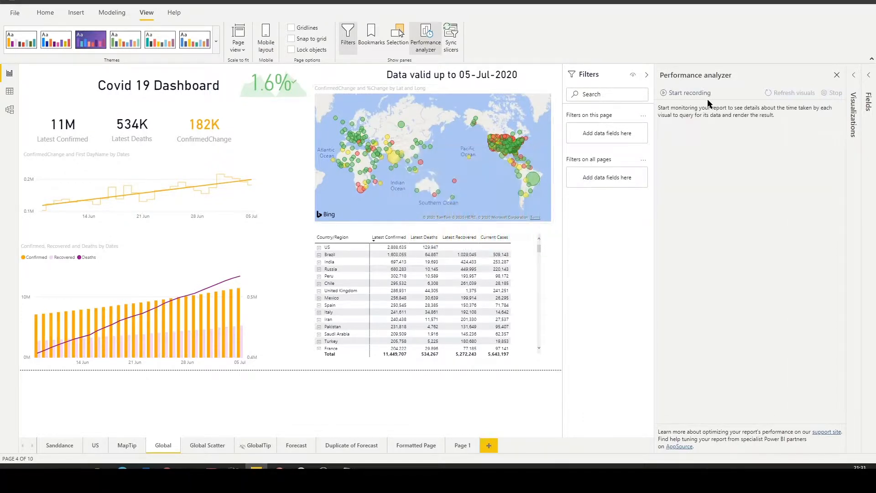
Start a fresh performance recording, refresh the Global page's visuals, and check the map tooltip for Brazil
left_click(707, 94)
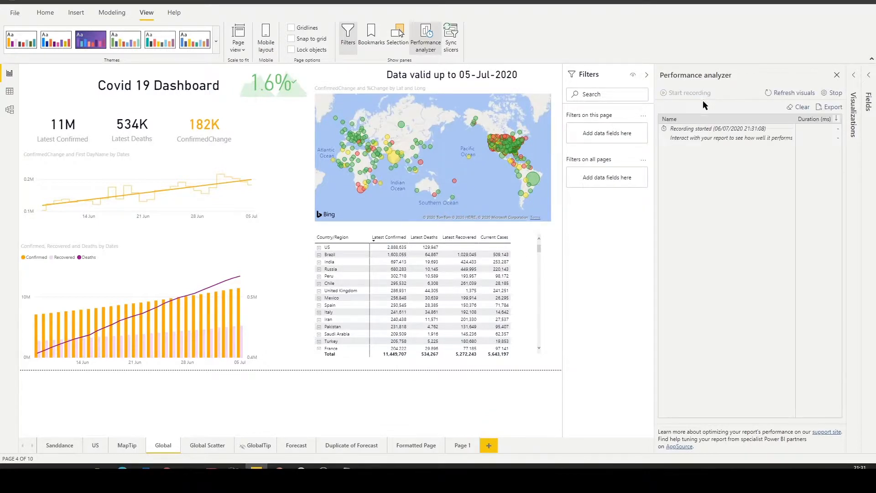
left_click(796, 93)
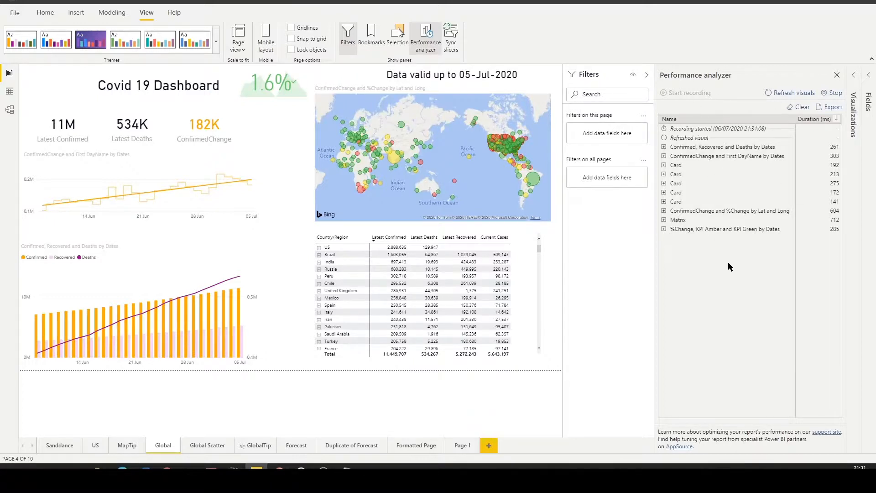
mouse_move(532, 179)
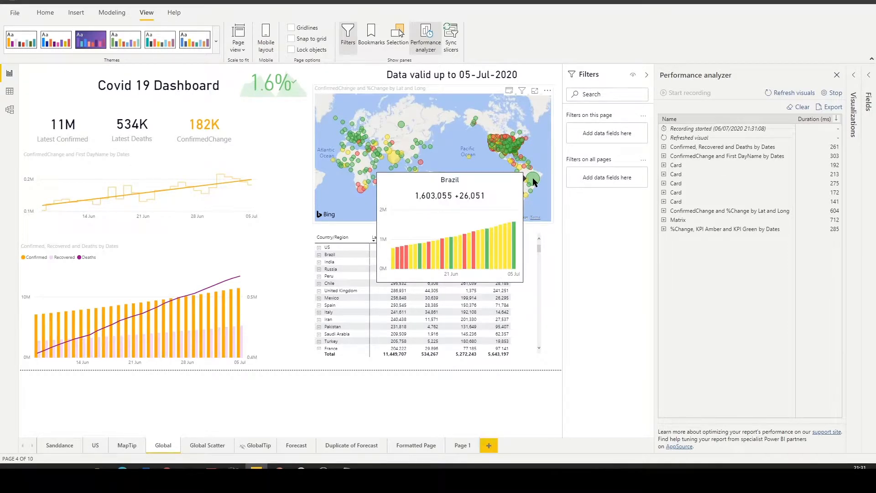
mouse_move(391, 157)
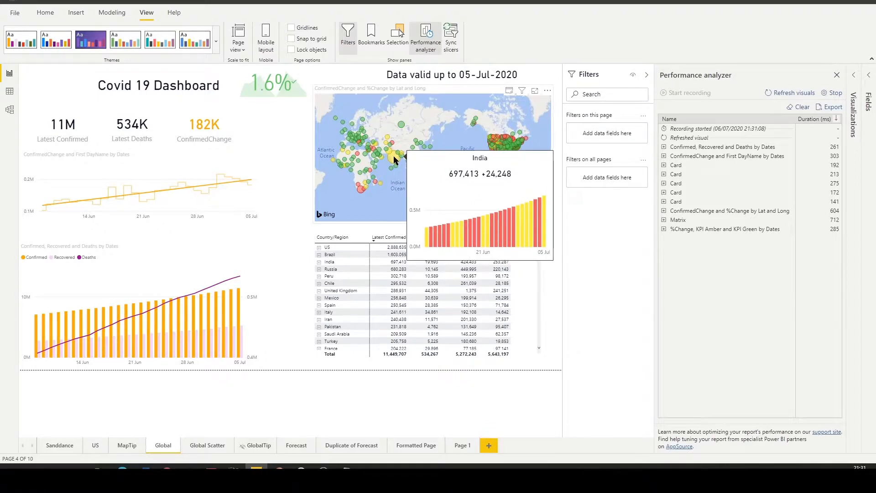
Copy the DAX query of the ConfirmedChange and %Change by Lat and Long map, and switch to DAX Studio
left_click(717, 212)
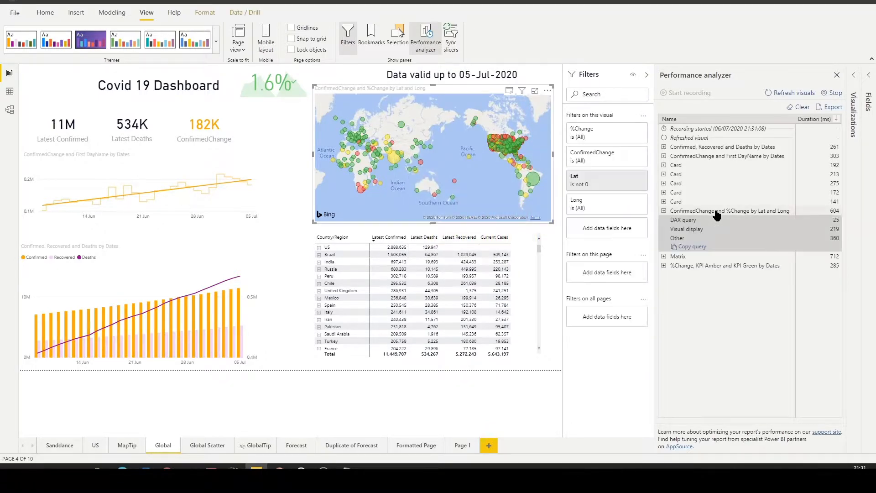
left_click(689, 247)
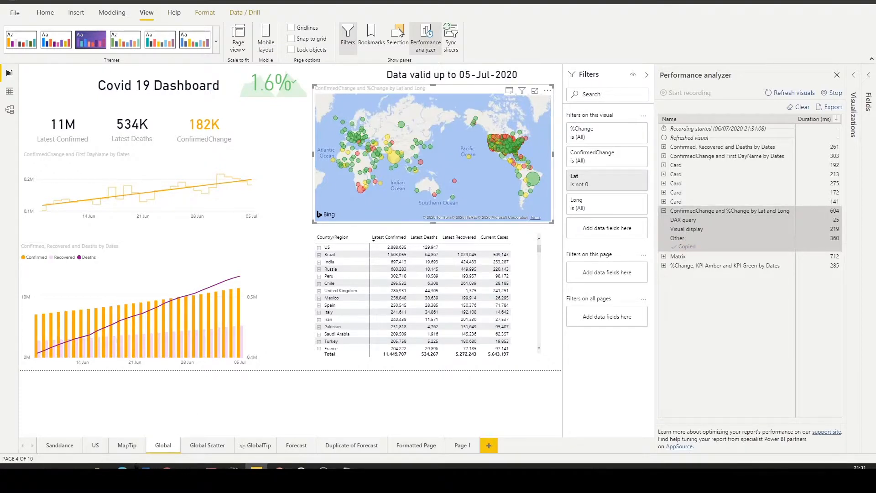
left_click(234, 467)
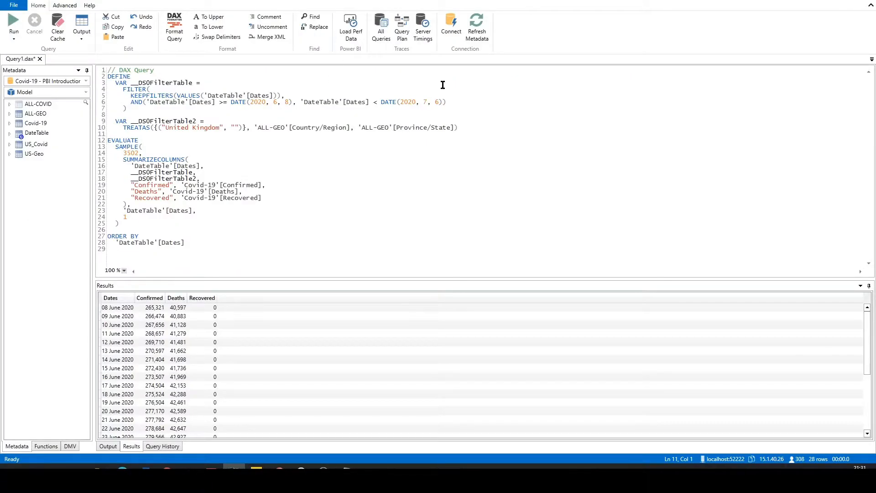
Replace the entire United Kingdom query with the copied map query, and run it to review the returned rows
key("ctrl+a")
type("// DAX Query DEFINE VAR __DSOFilterTable =   FILTER(KEEPFILTERS(VALUES('ALL-GEO'[Lat])), 'ALL-GEO'[Lat] <> 0)  EVALUATE   TOPN(     3502,     SUMMARIZECOLUMNS(       'ALL-GEO'[Lat],       'ALL-GEO'[Long],       __DSOFilterTable,       \"ConfirmedChange\", 'Covid-19'[ConfirmedChange],       \"v_Change\", IGNORE('Covid-19'[%Change])     ),     [ConfirmedChange],     0,     'ALL-GEO'[Lat],     1,     'ALL-GEO'[Long],     1   )  ORDER BY   [ConfirmedChange] DESC, 'ALL-GEO'[Lat], 'ALL-GEO'[Long]")
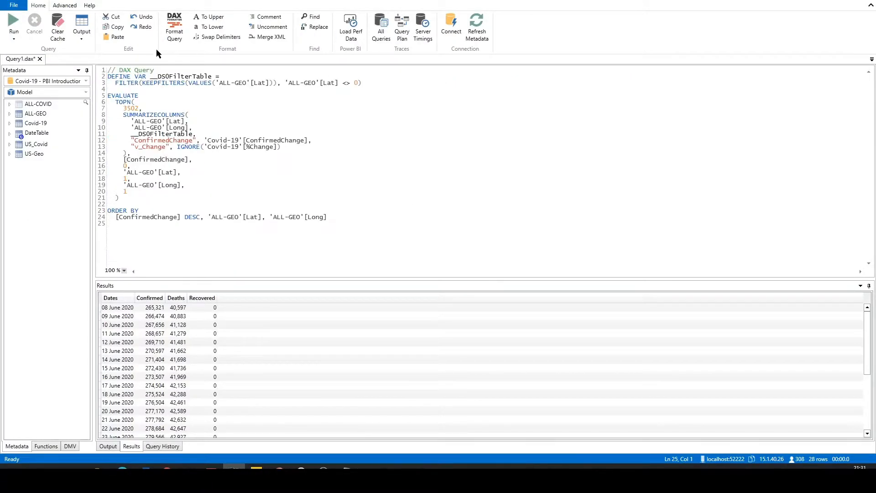
left_click(18, 22)
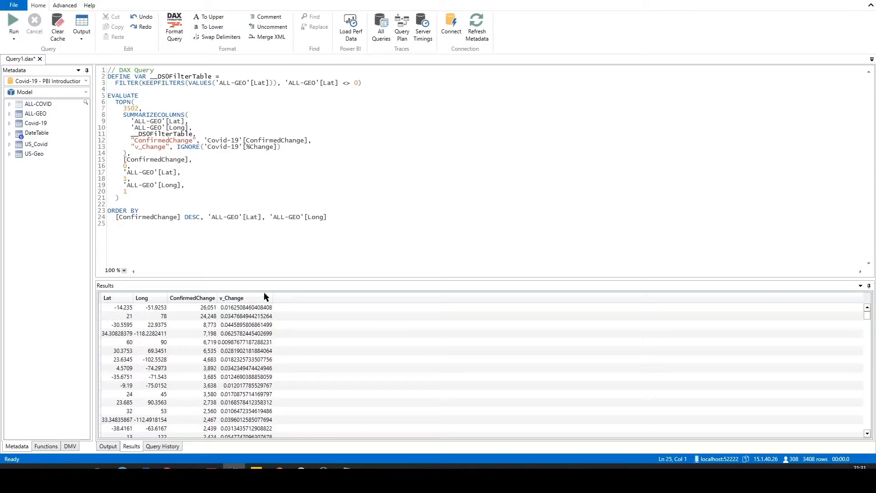
scroll(287, 362, "up", 3)
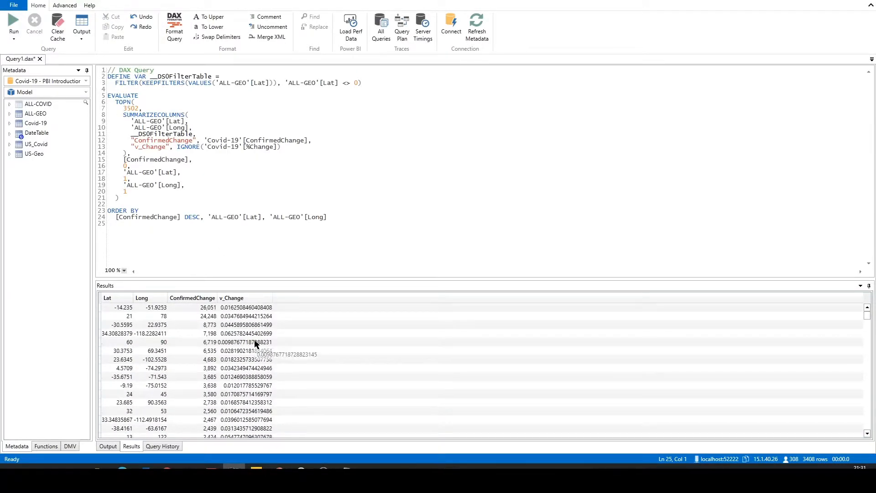
Switch back to Power BI Desktop, view the GlobalTip tooltip page, and return to the Global page
key("alt+Tab")
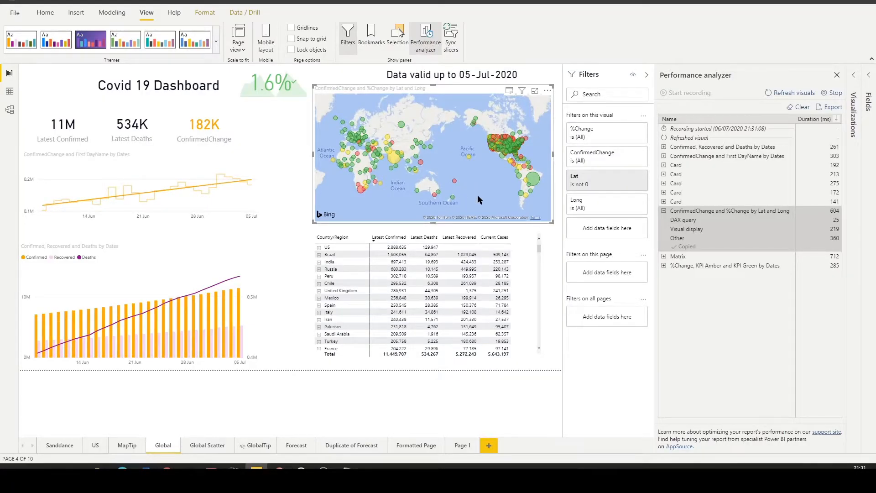
left_click(251, 447)
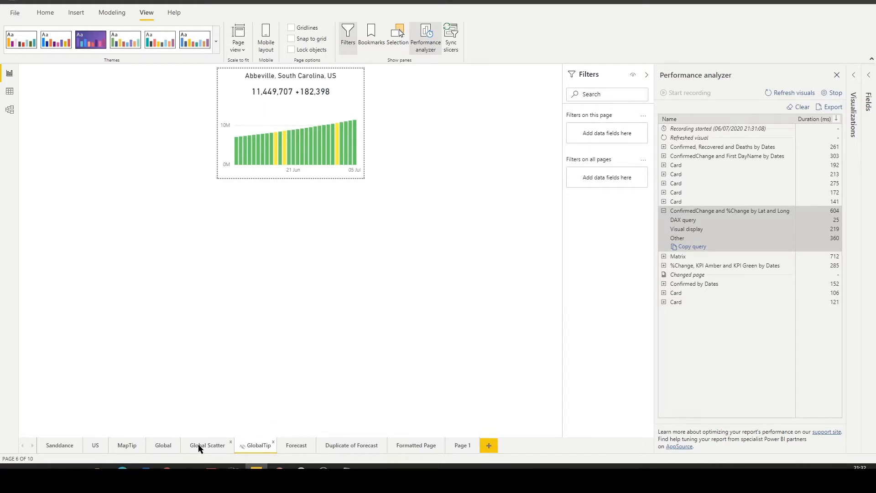
left_click(160, 446)
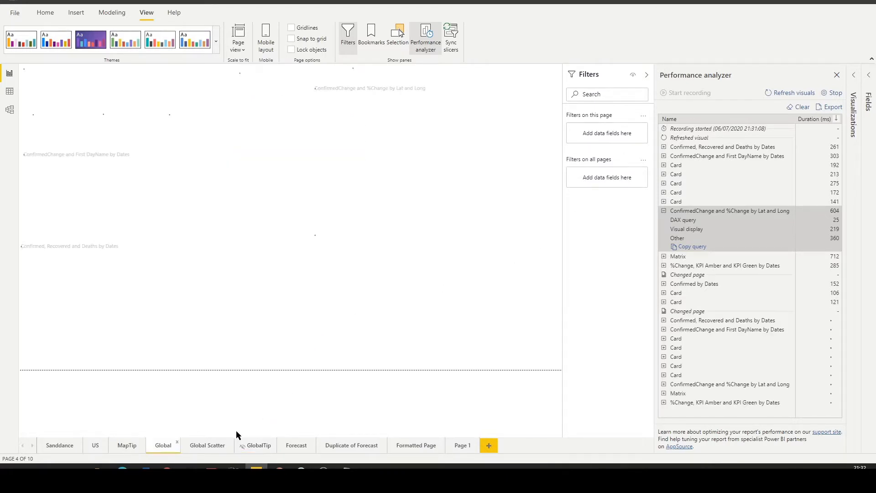